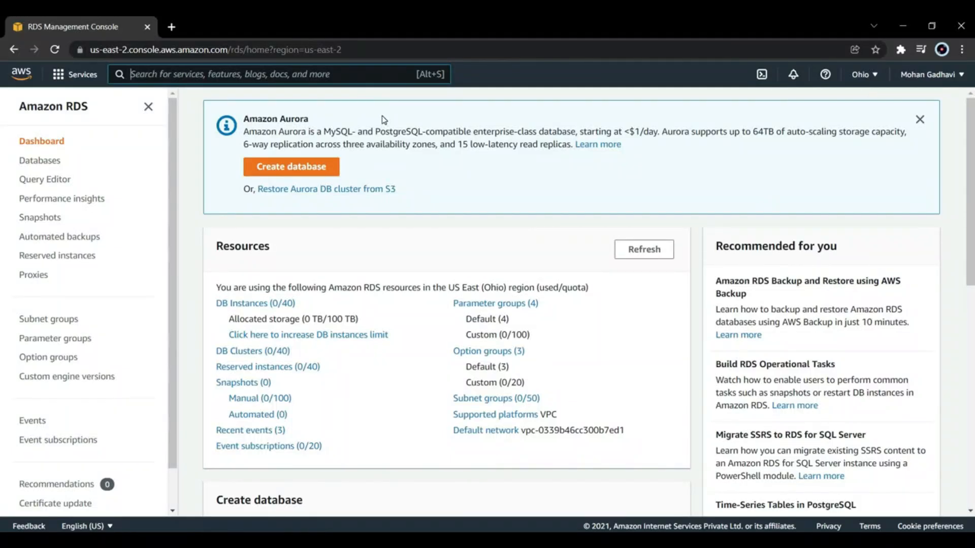
Step: Start creating a new RDS database with the standard method and choose MySQL as the engine type
{"action": "left_click", "coordinate": [48, 161]}
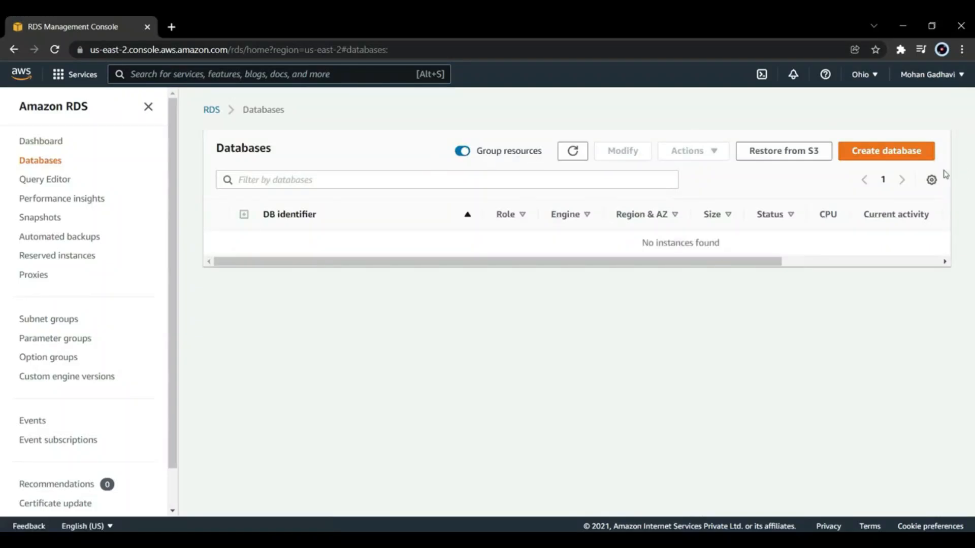
{"action": "left_click", "coordinate": [909, 154]}
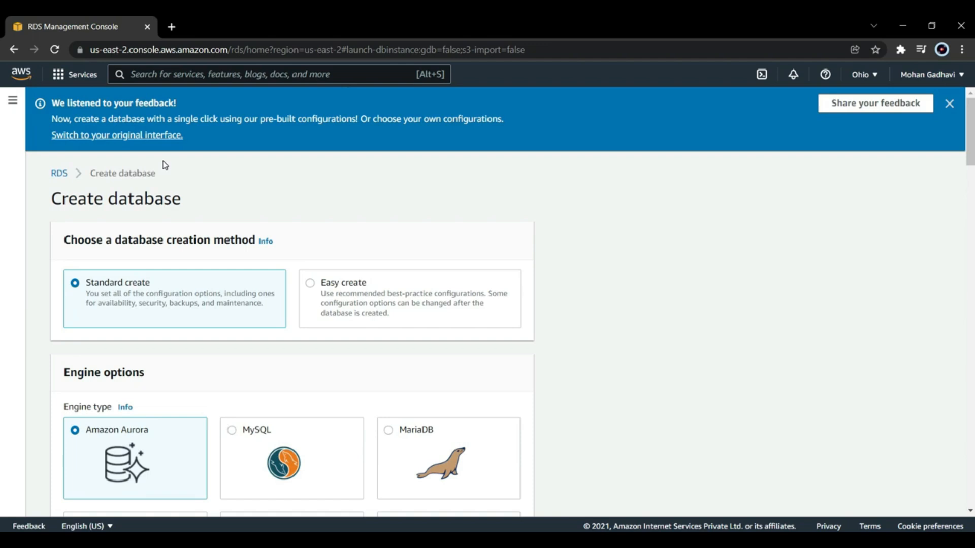
{"action": "scroll", "coordinate": [165, 165], "scroll_direction": "down", "scroll_amount": 3}
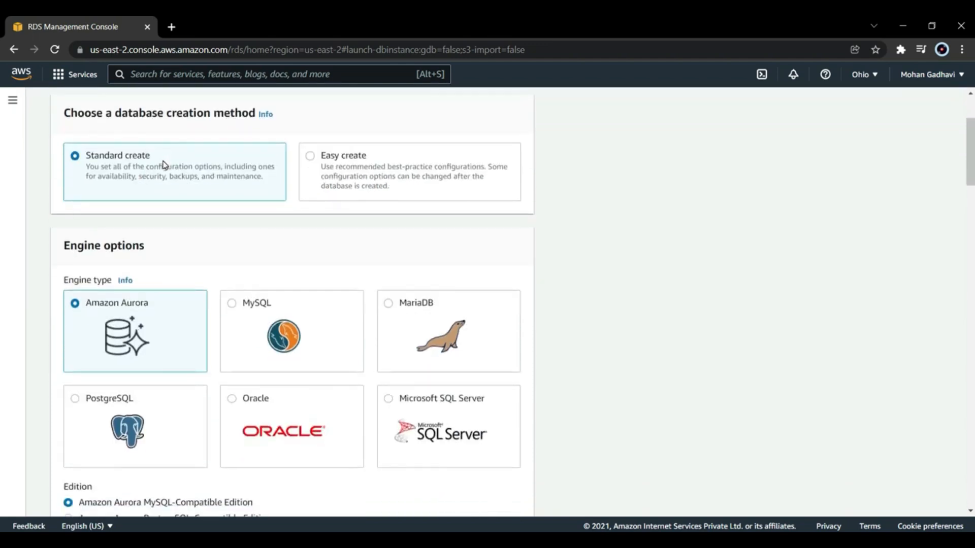
{"action": "scroll", "coordinate": [164, 165], "scroll_direction": "down", "scroll_amount": 3}
{"action": "scroll", "coordinate": [165, 165], "scroll_direction": "down", "scroll_amount": 1}
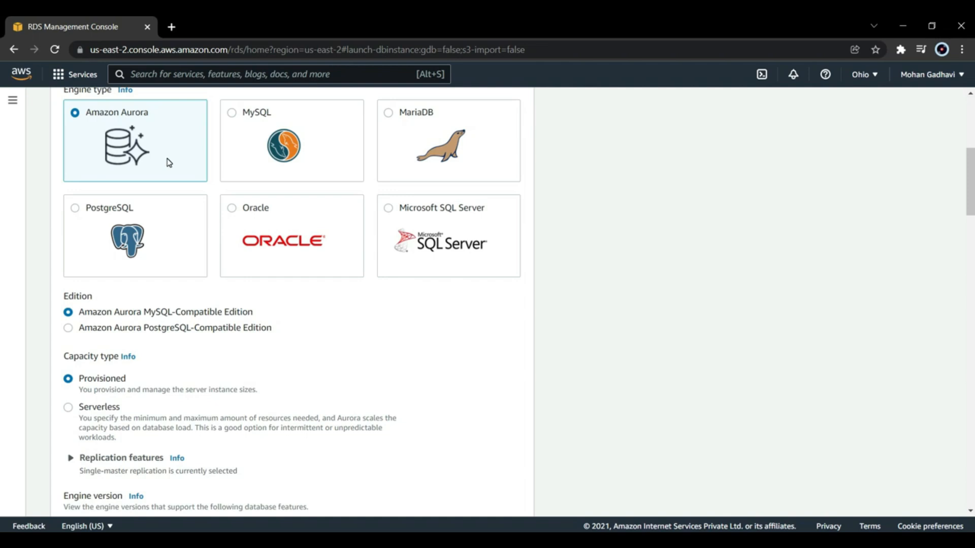
{"action": "left_click", "coordinate": [234, 136]}
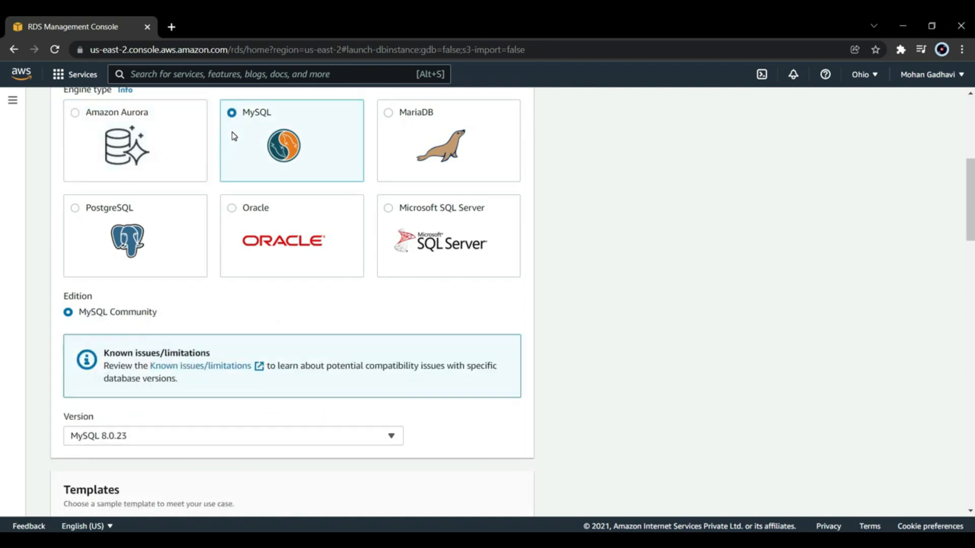
Step: Review the available MySQL engine versions, keeping MySQL 8.0.23 selected
{"action": "scroll", "coordinate": [234, 136], "scroll_direction": "down", "scroll_amount": 3}
{"action": "scroll", "coordinate": [234, 135], "scroll_direction": "down", "scroll_amount": 1}
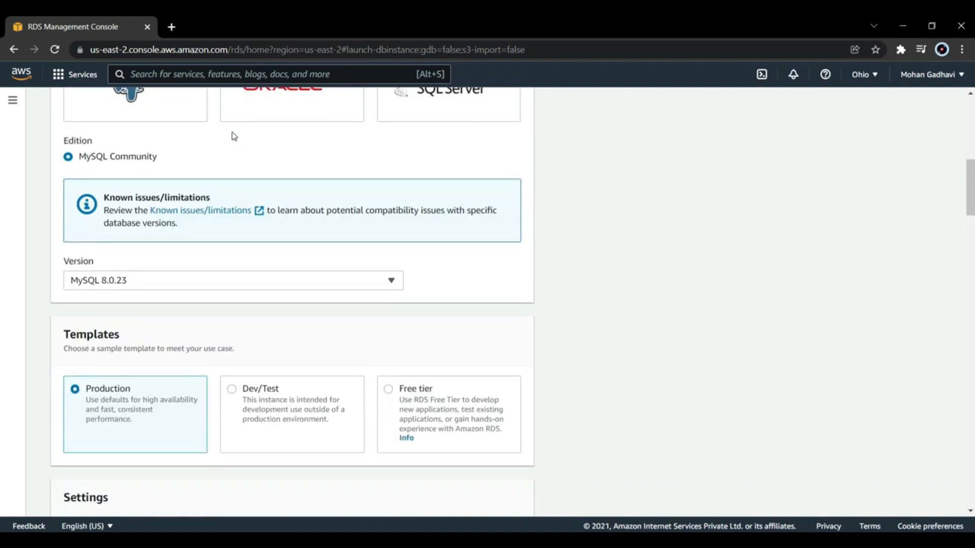
{"action": "left_click", "coordinate": [241, 246]}
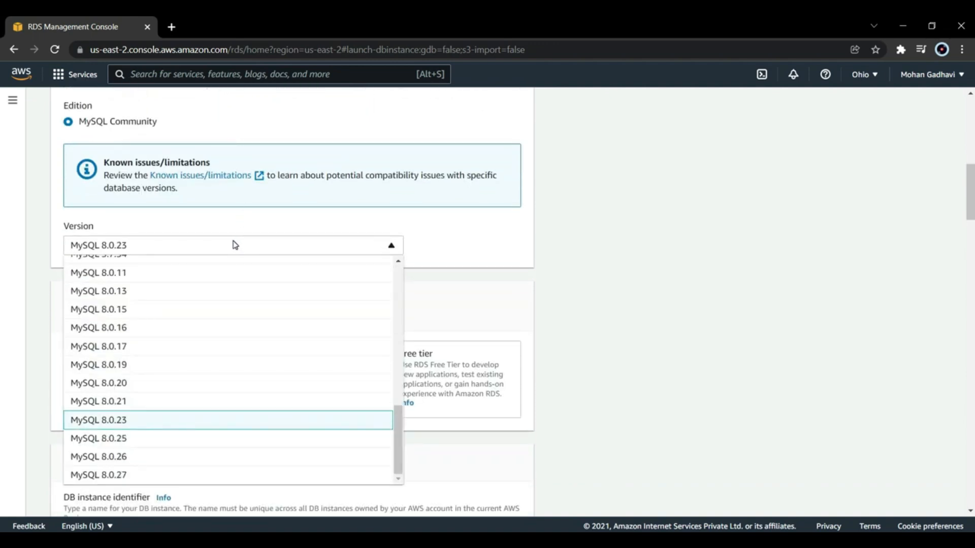
{"action": "left_click", "coordinate": [235, 244]}
Step: Try the Dev/Test and Free tier templates, and return the template selection to Production
{"action": "scroll", "coordinate": [235, 243], "scroll_direction": "down", "scroll_amount": 4}
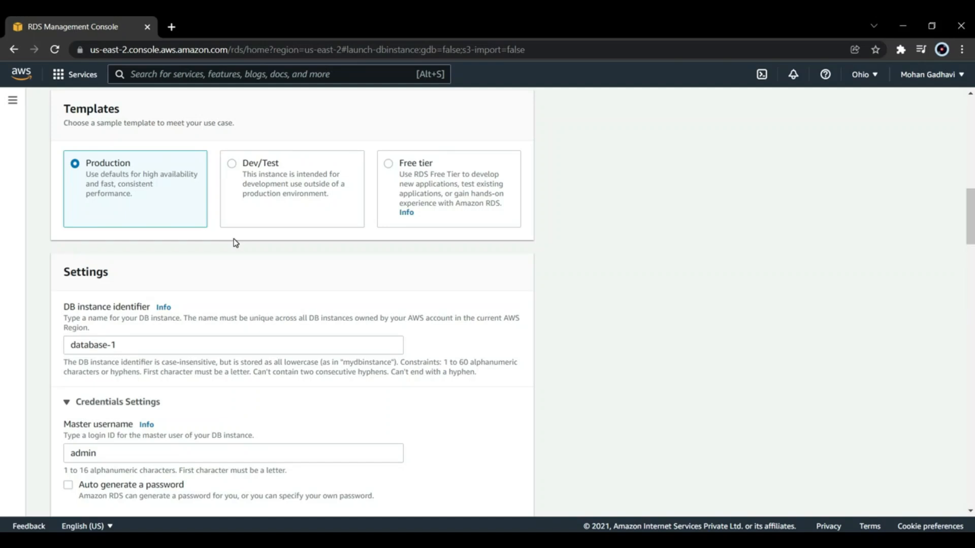
{"action": "left_click", "coordinate": [255, 204]}
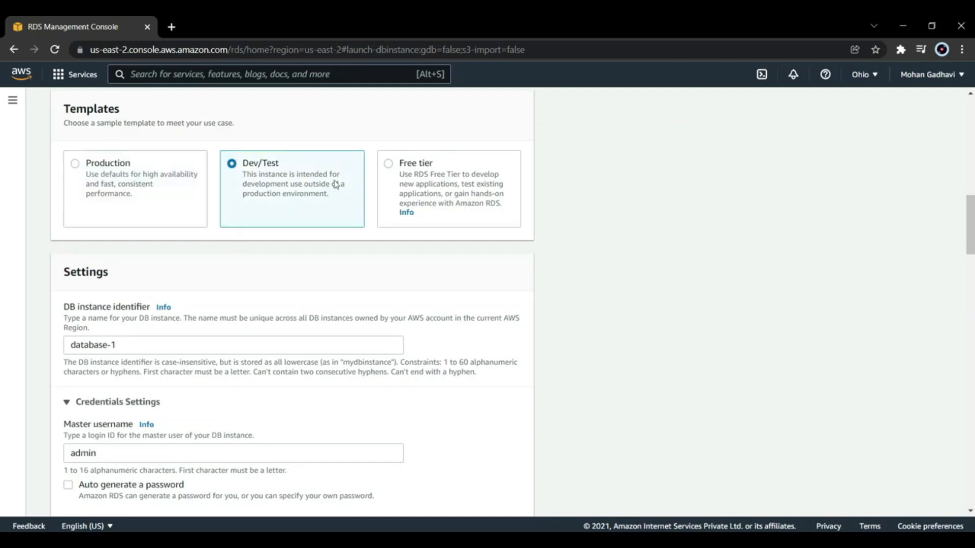
{"action": "left_click", "coordinate": [401, 178]}
{"action": "left_click", "coordinate": [91, 172]}
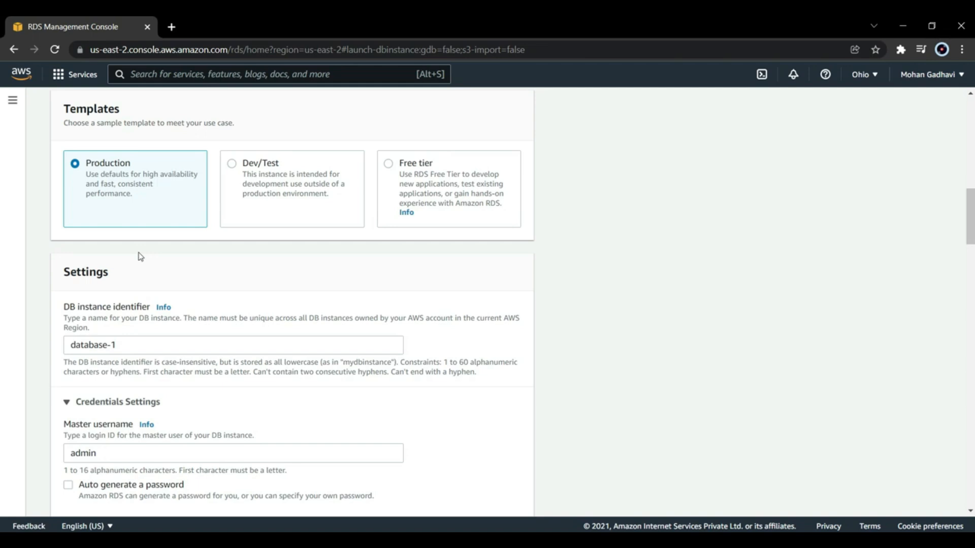
Step: Enter the master password in the credentials settings and repeat it in the confirmation field
{"action": "scroll", "coordinate": [140, 256], "scroll_direction": "down", "scroll_amount": 4}
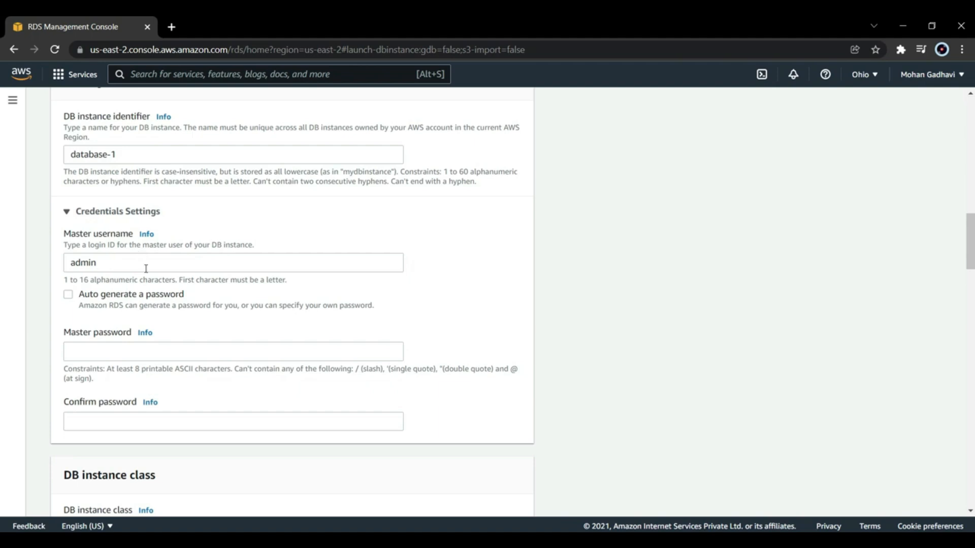
{"action": "left_click", "coordinate": [131, 353]}
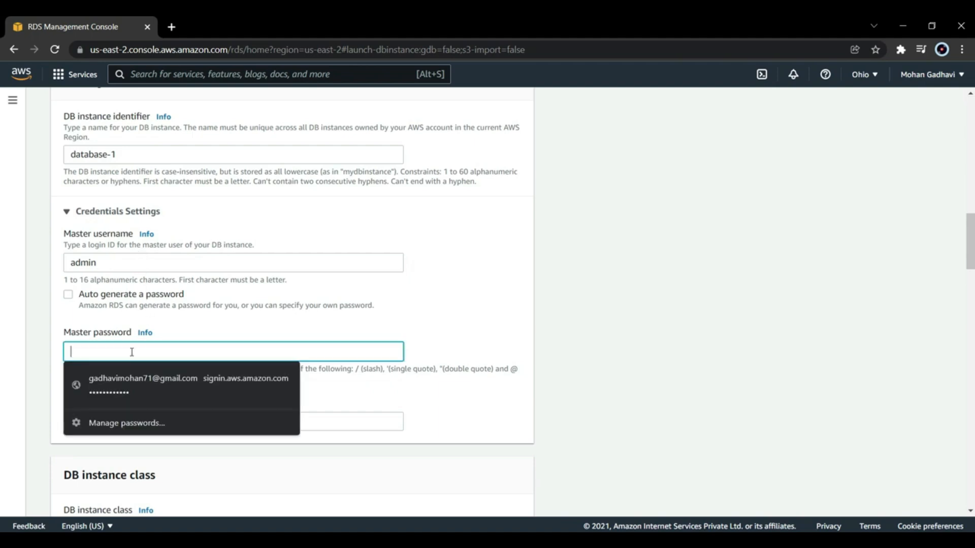
{"action": "type", "text": "****"}
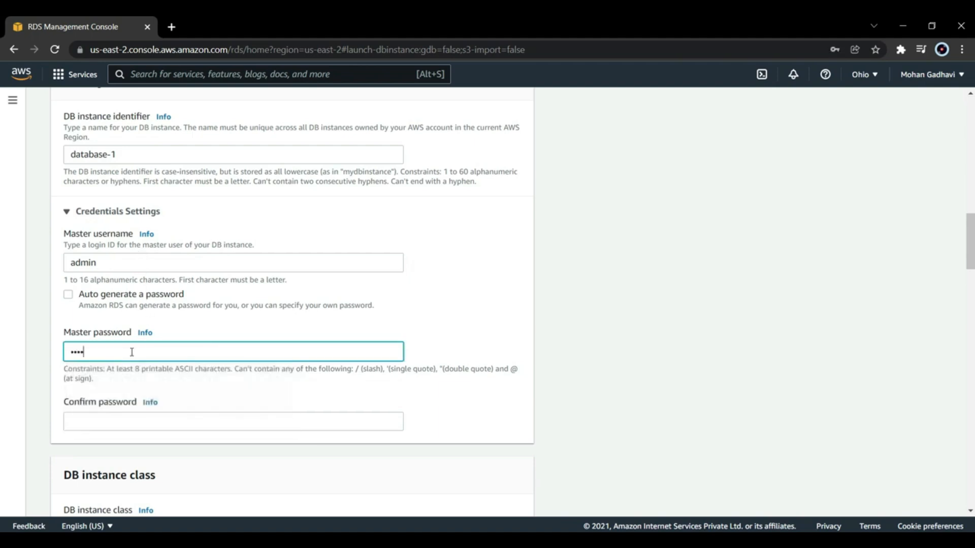
{"action": "type", "text": "*********"}
{"action": "left_click", "coordinate": [144, 421]}
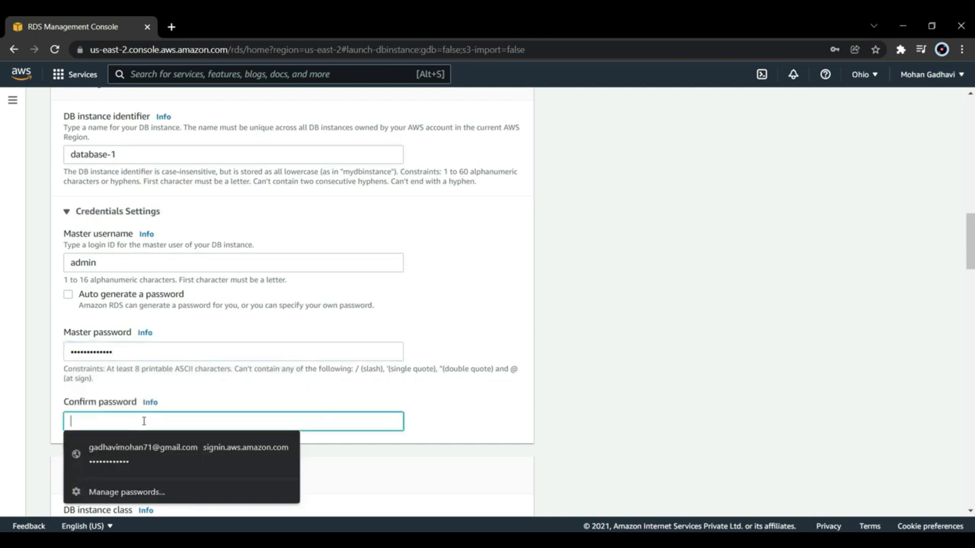
{"action": "type", "text": "********"}
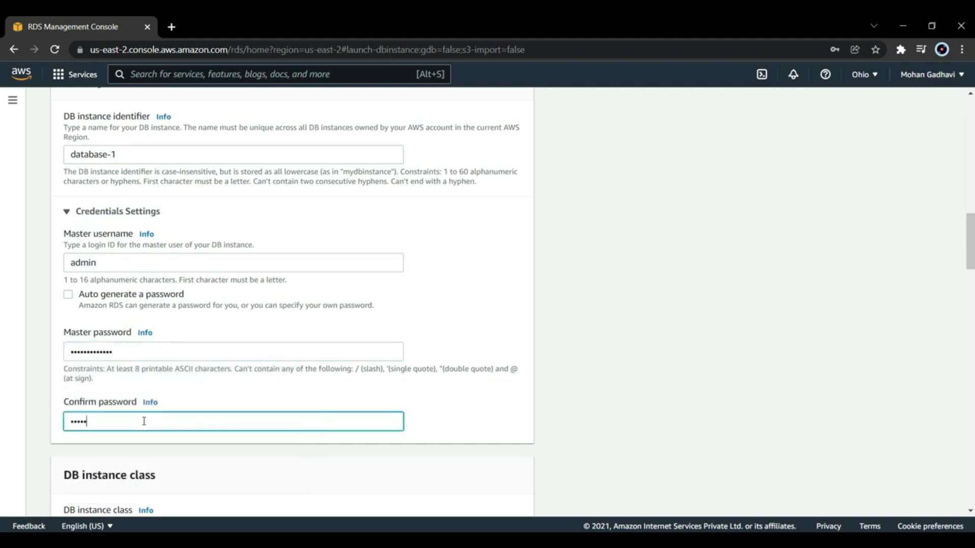
{"action": "type", "text": "****"}
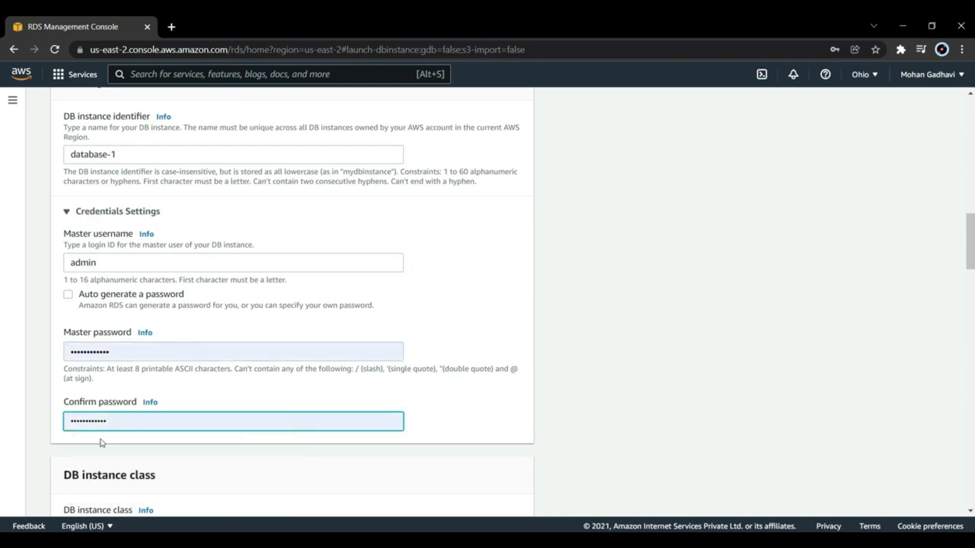
Step: Set the DB instance class to burstable, include previous generation classes, and choose db.t2.micro
{"action": "scroll", "coordinate": [100, 432], "scroll_direction": "down", "scroll_amount": 3}
{"action": "scroll", "coordinate": [100, 419], "scroll_direction": "down", "scroll_amount": 1}
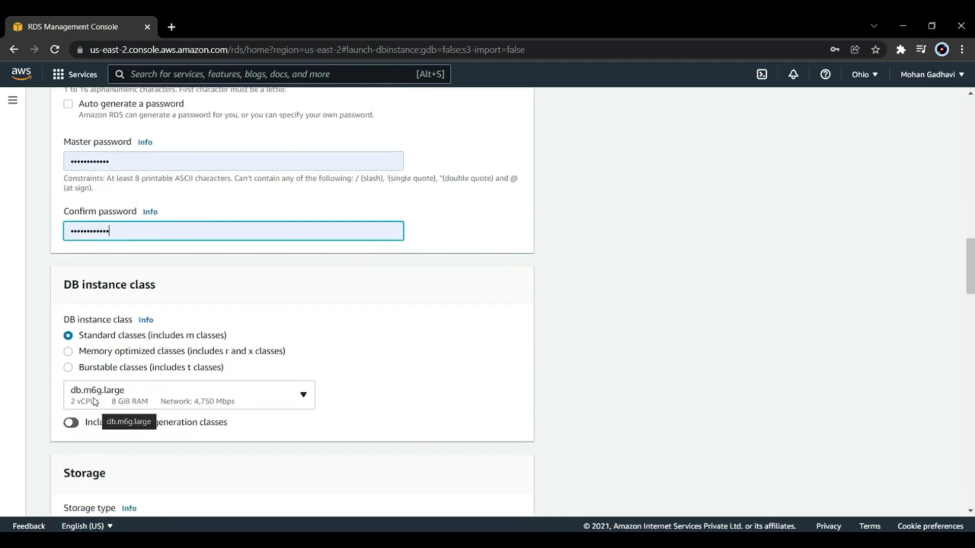
{"action": "scroll", "coordinate": [97, 404], "scroll_direction": "down", "scroll_amount": 1}
{"action": "scroll", "coordinate": [95, 397], "scroll_direction": "down", "scroll_amount": 2}
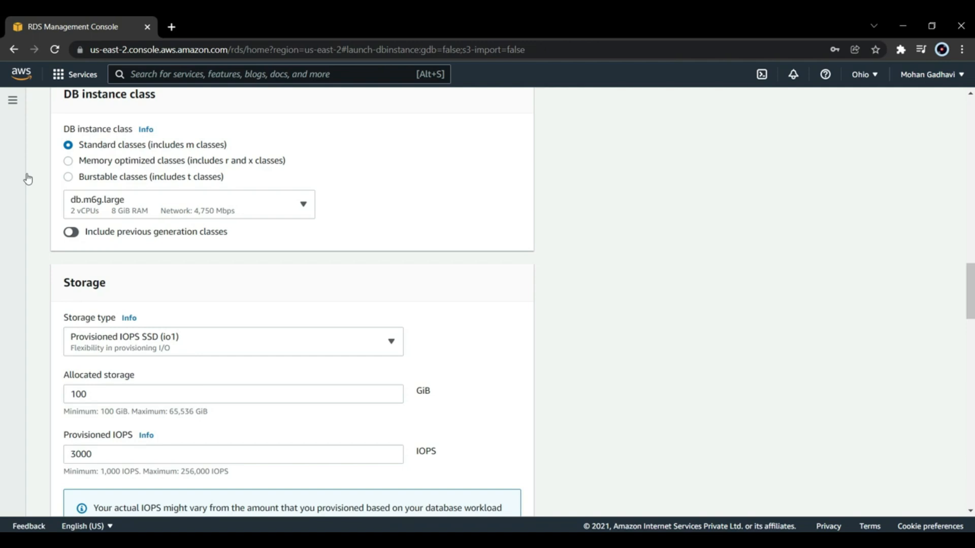
{"action": "left_click", "coordinate": [69, 178]}
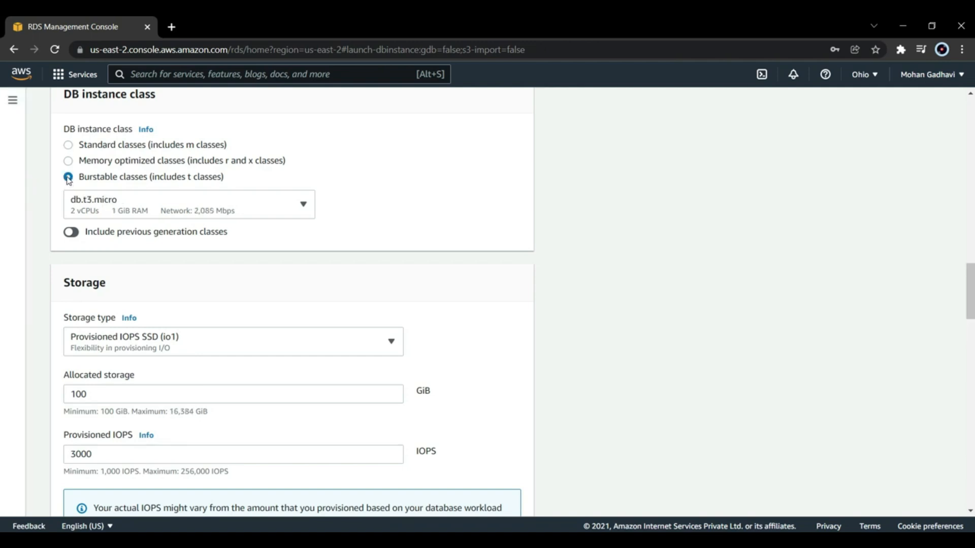
{"action": "left_click", "coordinate": [78, 234]}
{"action": "left_click", "coordinate": [163, 211]}
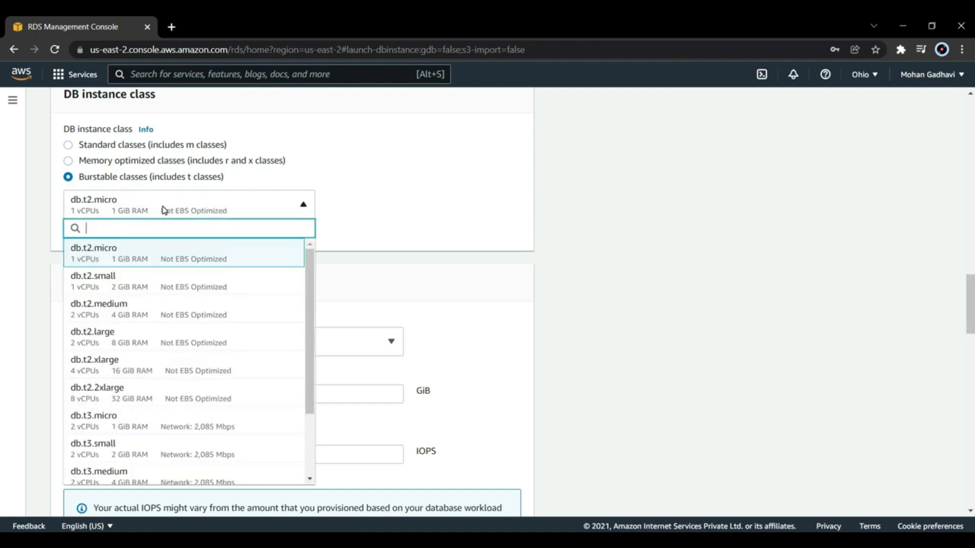
{"action": "left_click", "coordinate": [141, 256]}
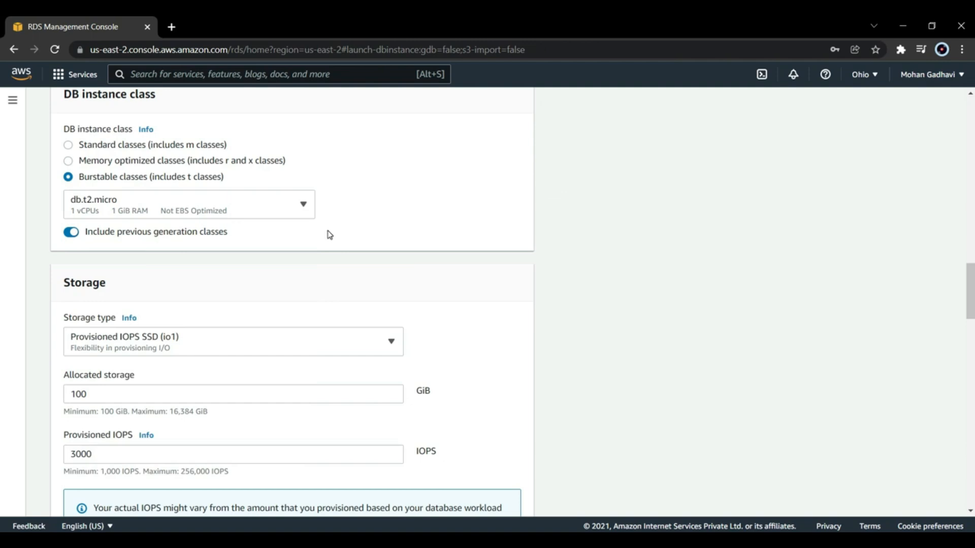
Step: Change the database's storage type to General Purpose SSD (gp2)
{"action": "scroll", "coordinate": [330, 235], "scroll_direction": "down", "scroll_amount": 4}
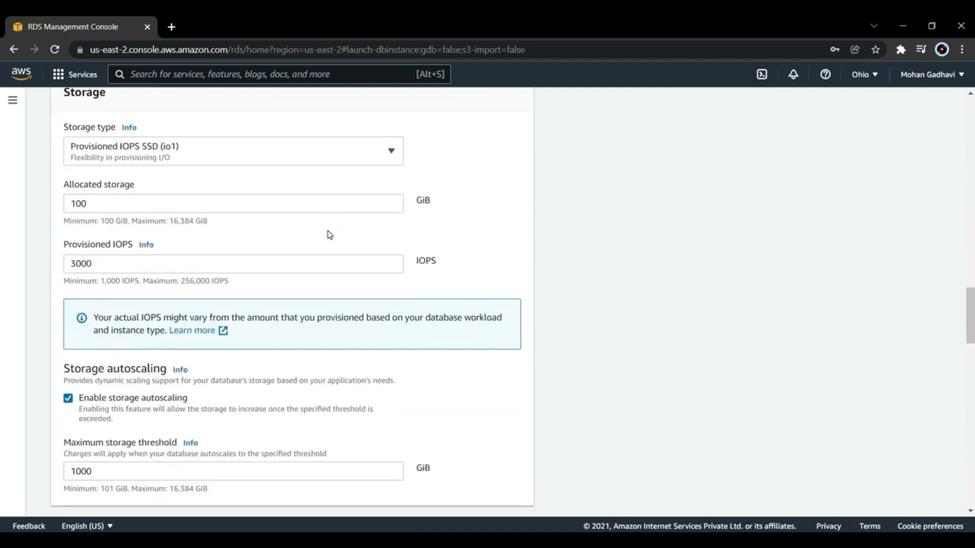
{"action": "left_click", "coordinate": [311, 156]}
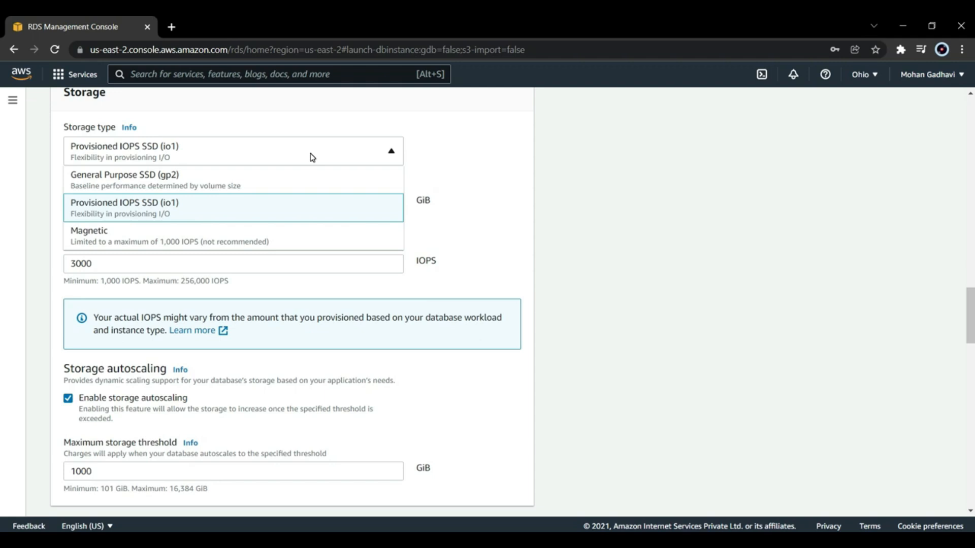
{"action": "left_click", "coordinate": [289, 182]}
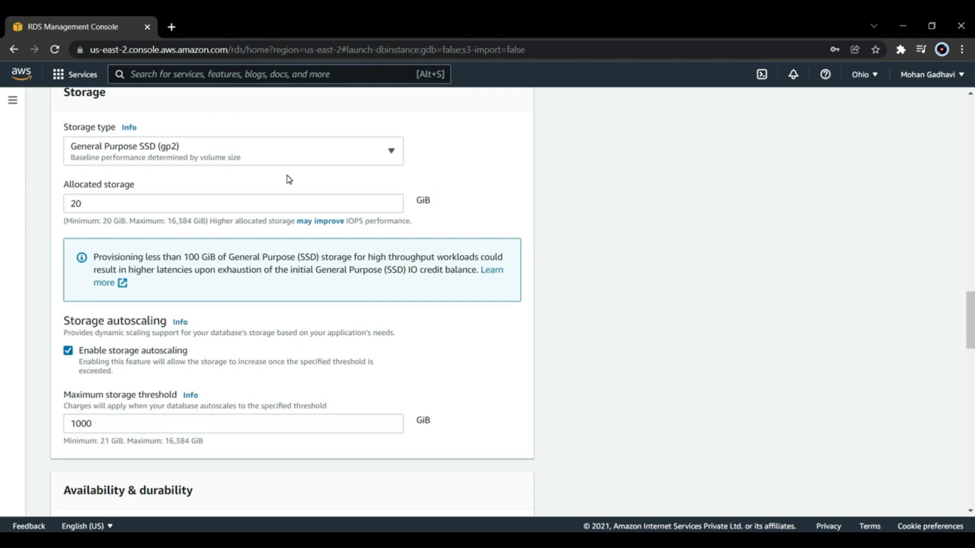
Step: Disable storage autoscaling for the database
{"action": "scroll", "coordinate": [289, 179], "scroll_direction": "down", "scroll_amount": 1}
{"action": "scroll", "coordinate": [289, 179], "scroll_direction": "down", "scroll_amount": 1}
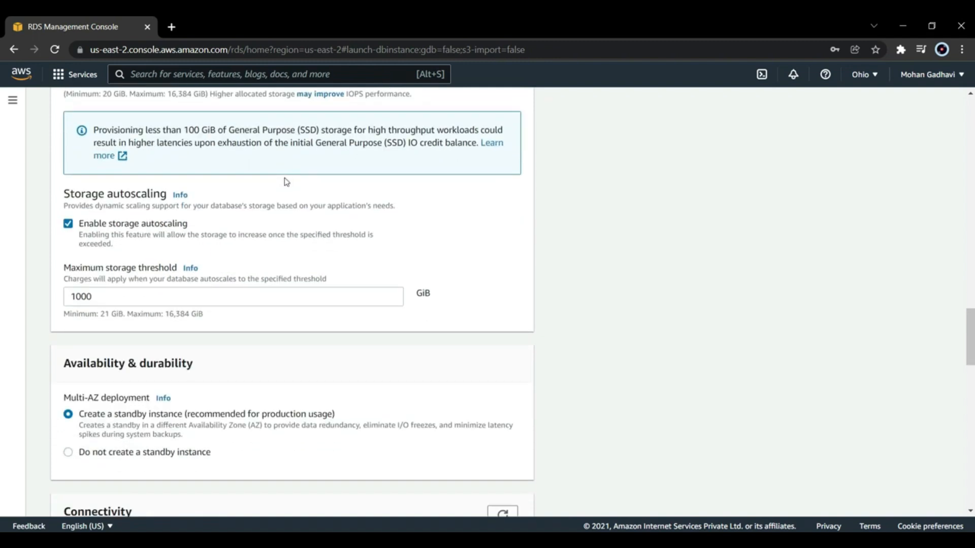
{"action": "left_click_drag", "start_coordinate": [112, 197], "coordinate": [167, 200]}
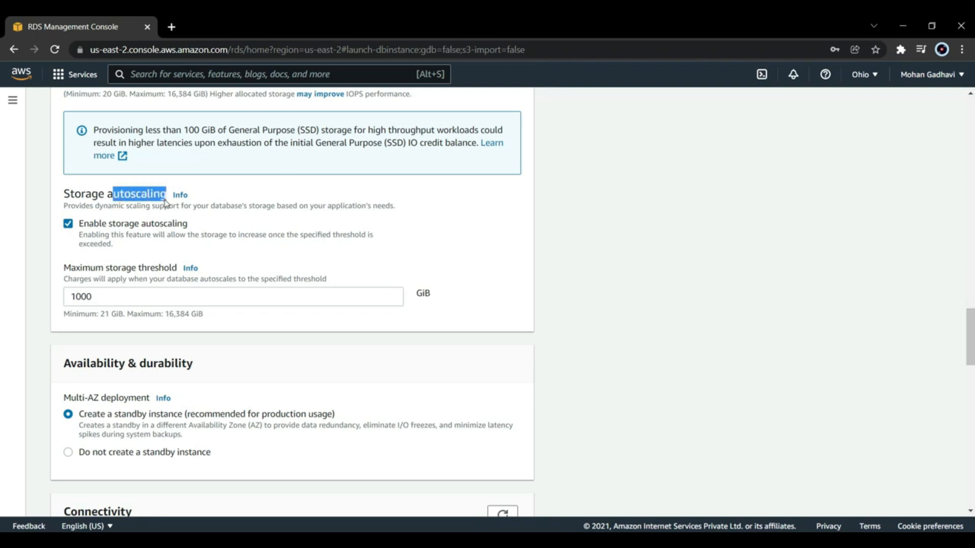
{"action": "left_click", "coordinate": [228, 192]}
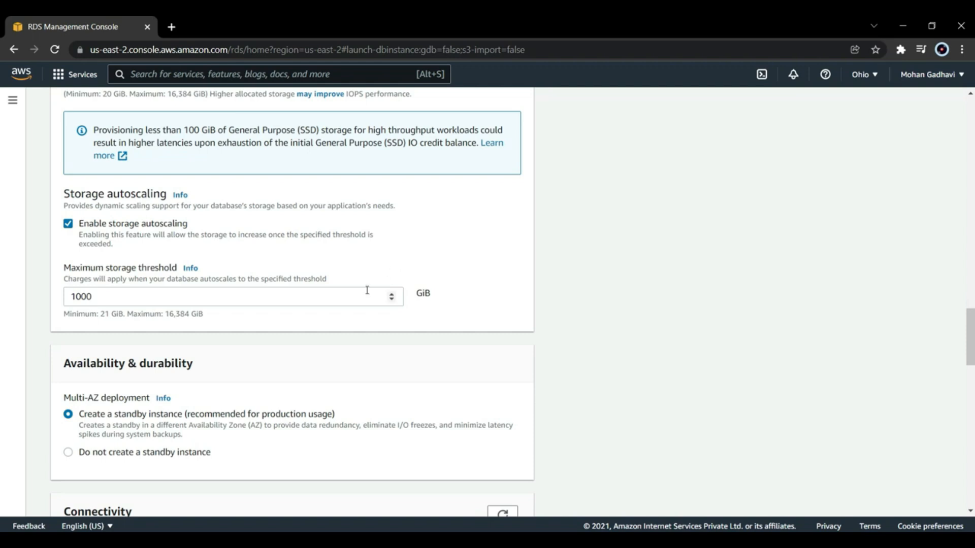
{"action": "left_click", "coordinate": [388, 296]}
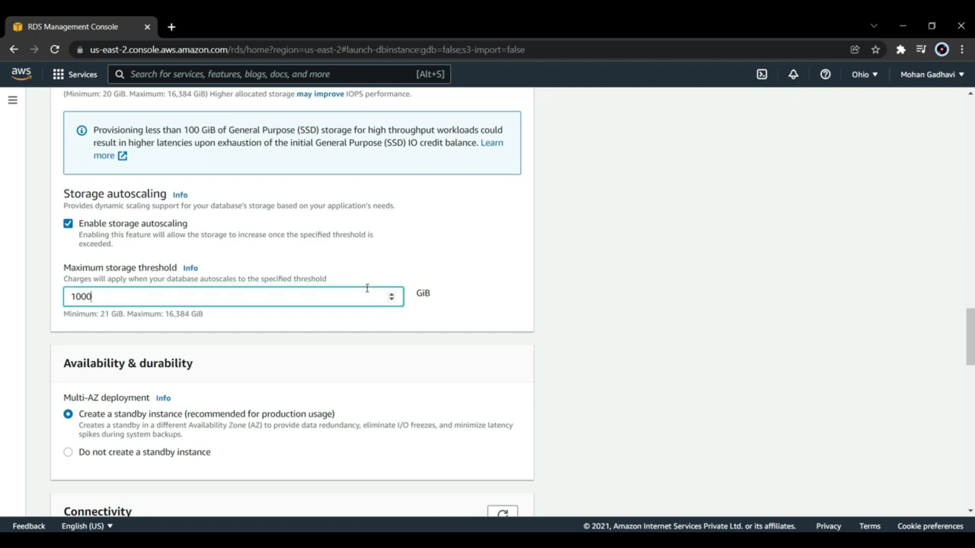
{"action": "left_click", "coordinate": [392, 240]}
Step: Set the Multi-AZ deployment to not create a standby instance
{"action": "scroll", "coordinate": [392, 240], "scroll_direction": "down", "scroll_amount": 3}
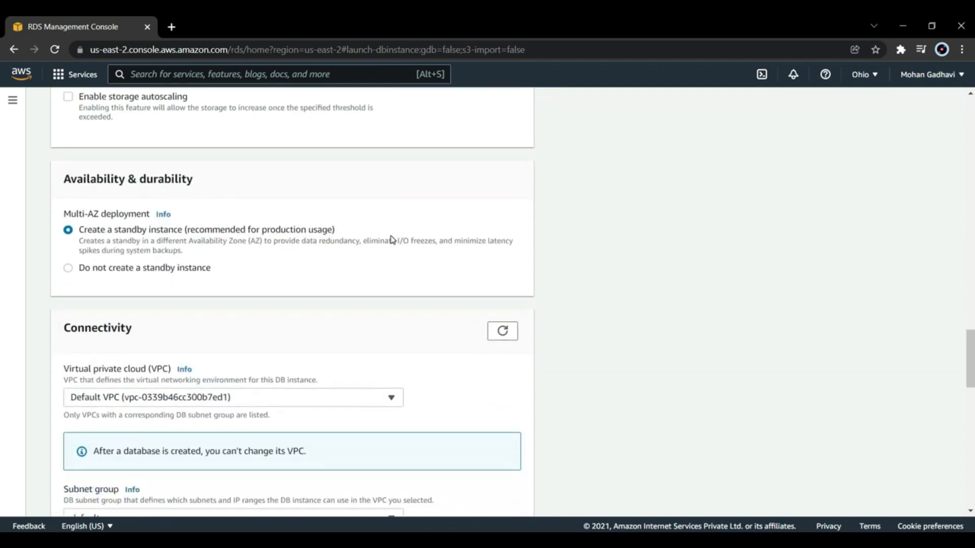
{"action": "scroll", "coordinate": [391, 239], "scroll_direction": "down", "scroll_amount": 1}
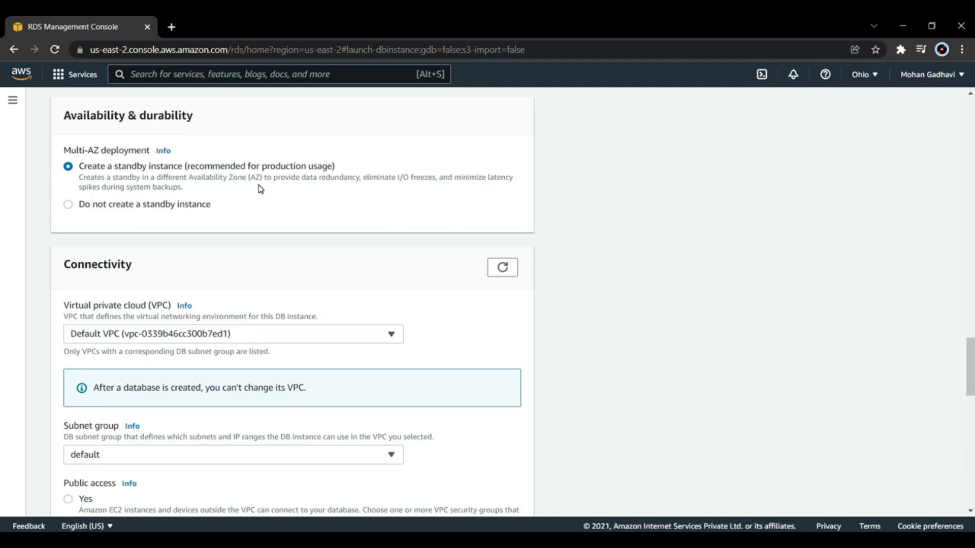
{"action": "left_click", "coordinate": [70, 205]}
Step: Keep the default VPC for the database's connectivity and set public access to Yes
{"action": "scroll", "coordinate": [200, 200], "scroll_direction": "down", "scroll_amount": 3}
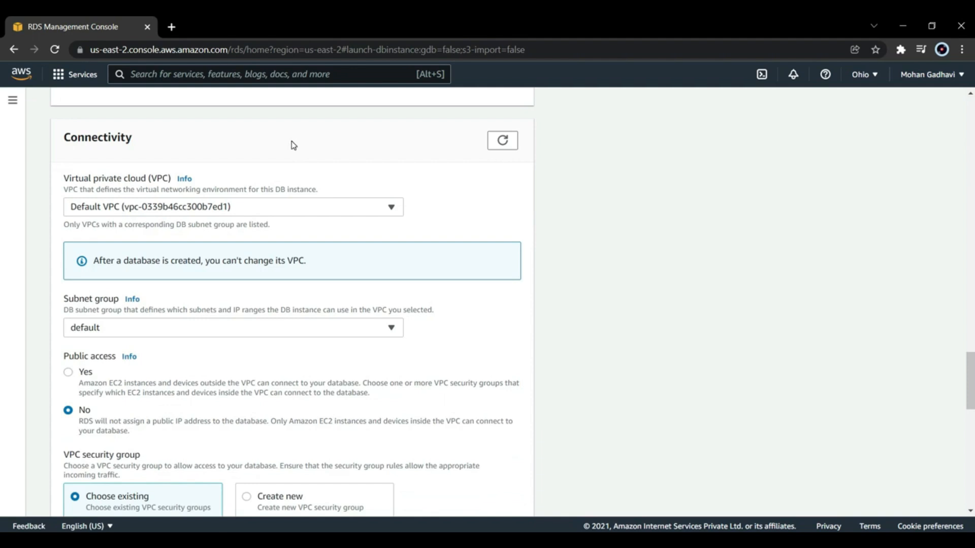
{"action": "scroll", "coordinate": [293, 146], "scroll_direction": "down", "scroll_amount": 2}
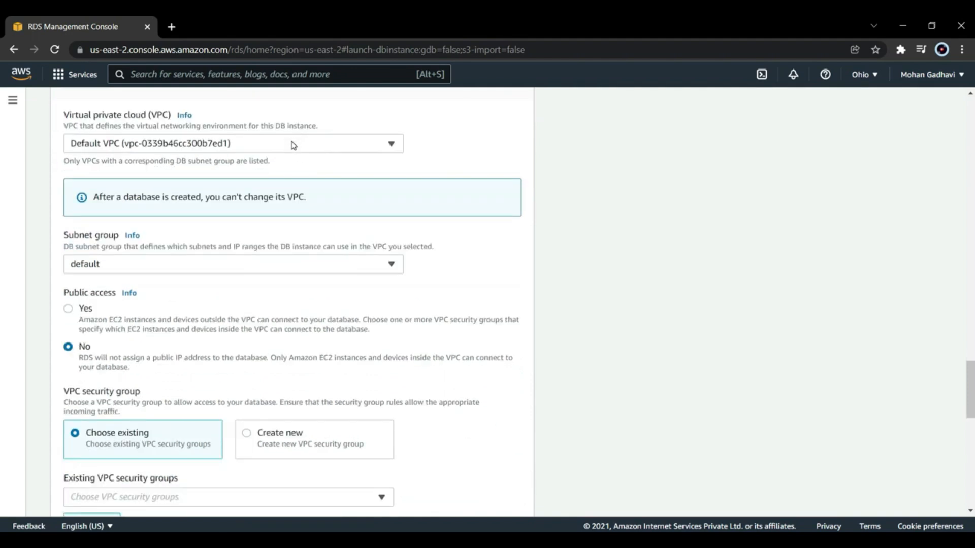
{"action": "left_click", "coordinate": [300, 147]}
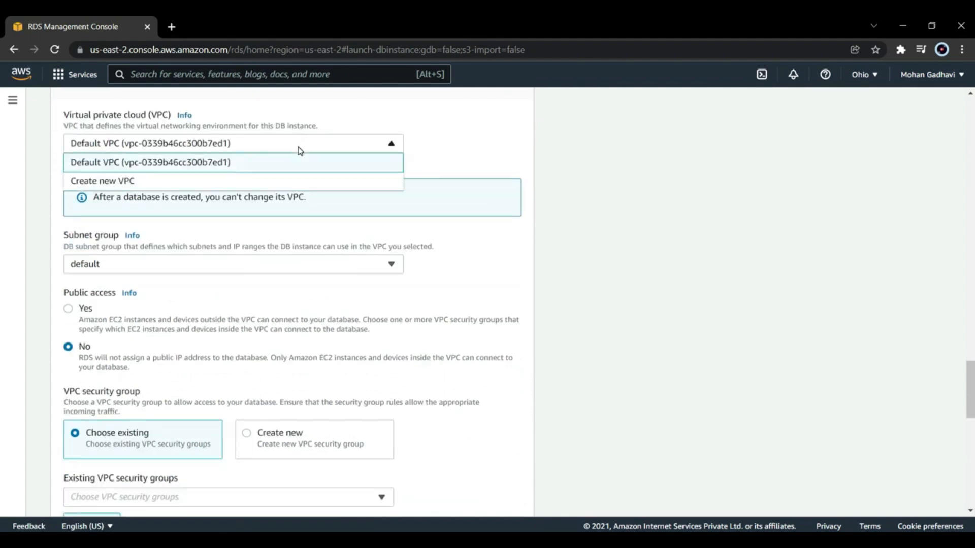
{"action": "left_click", "coordinate": [300, 149]}
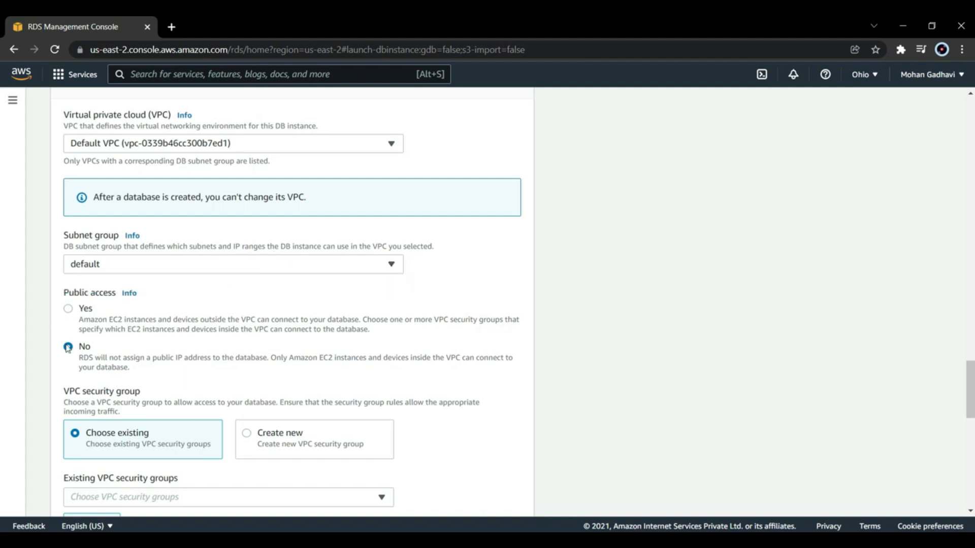
{"action": "left_click", "coordinate": [74, 311]}
{"action": "scroll", "coordinate": [105, 315], "scroll_direction": "down", "scroll_amount": 2}
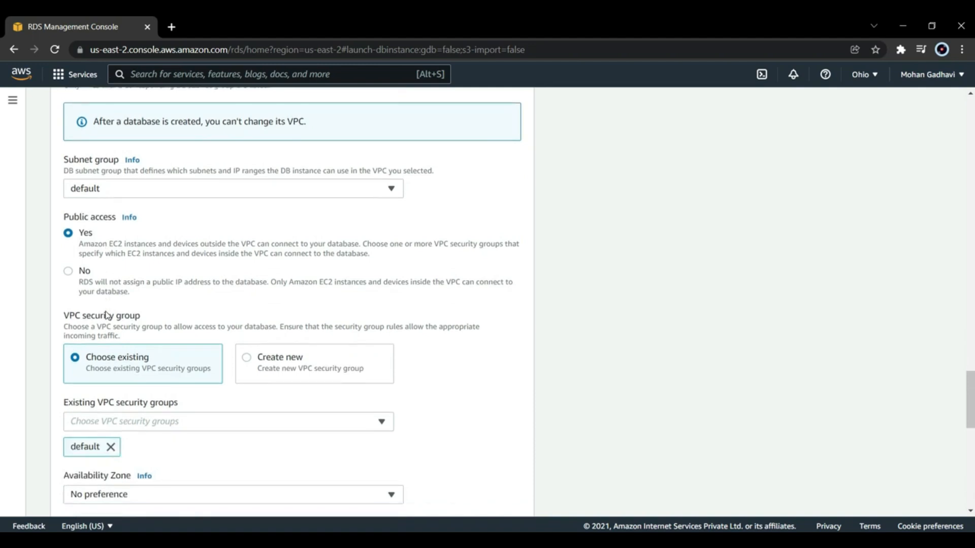
Step: Choose to create a new VPC security group named demo-database-mysql and keep the Availability Zone at No preference
{"action": "scroll", "coordinate": [106, 314], "scroll_direction": "down", "scroll_amount": 1}
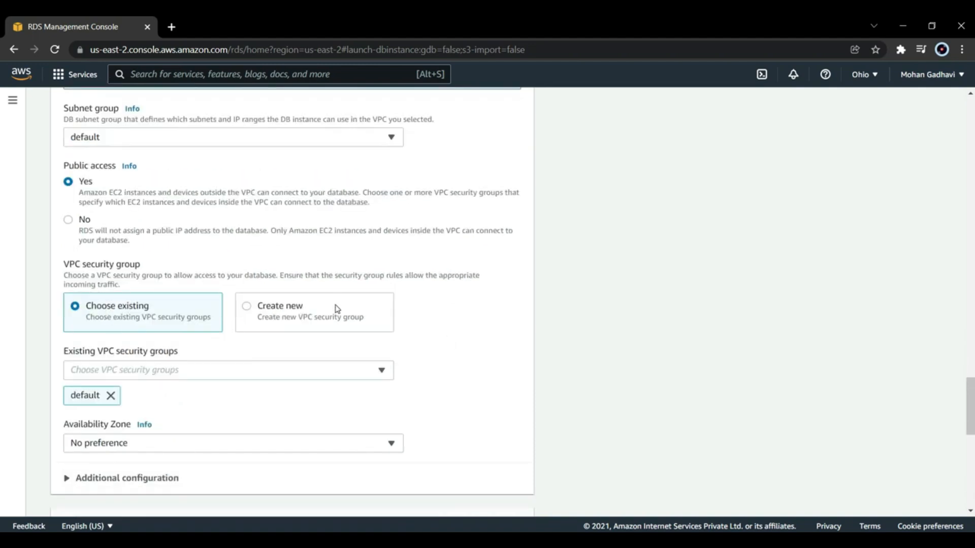
{"action": "left_click", "coordinate": [291, 311]}
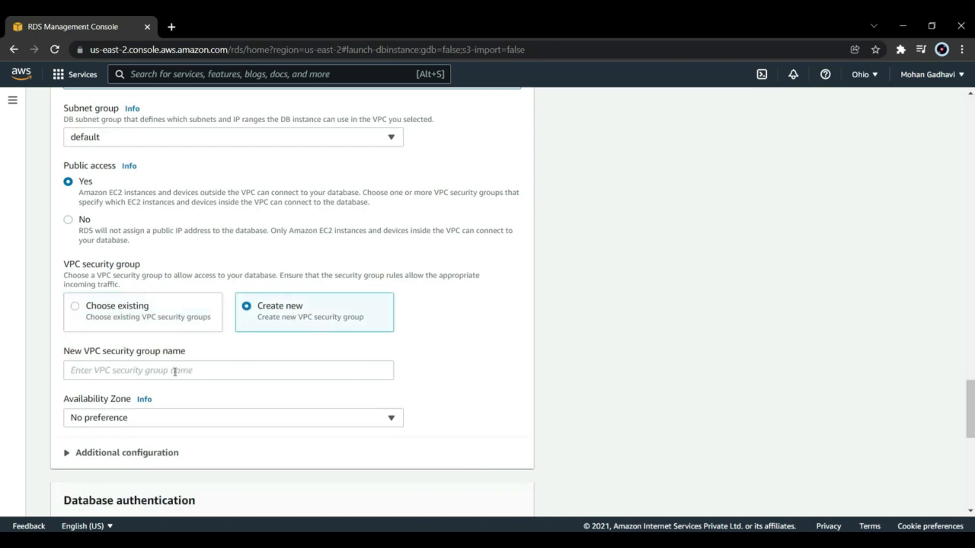
{"action": "left_click", "coordinate": [174, 371]}
{"action": "type", "text": "demo-"}
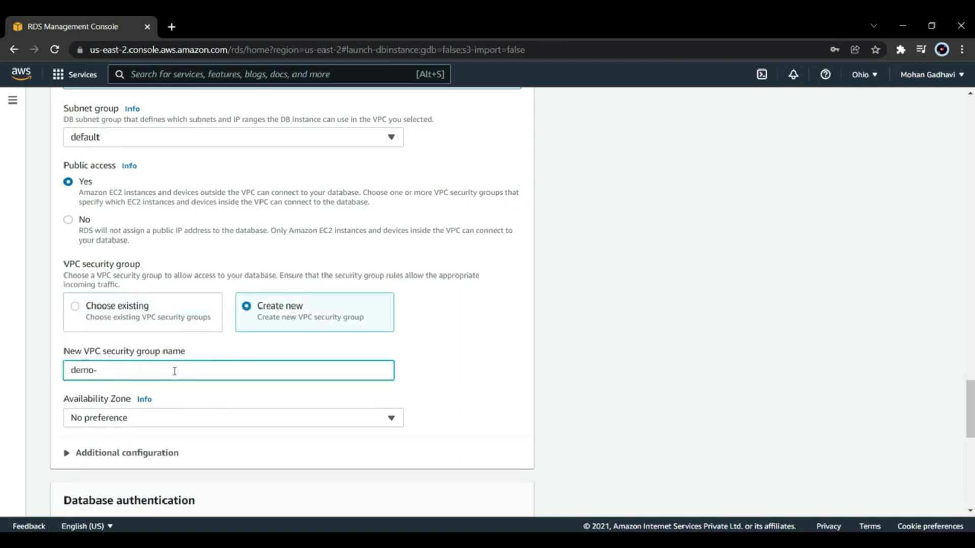
{"action": "type", "text": "database-mysql"}
{"action": "left_click", "coordinate": [178, 415]}
{"action": "left_click", "coordinate": [178, 416]}
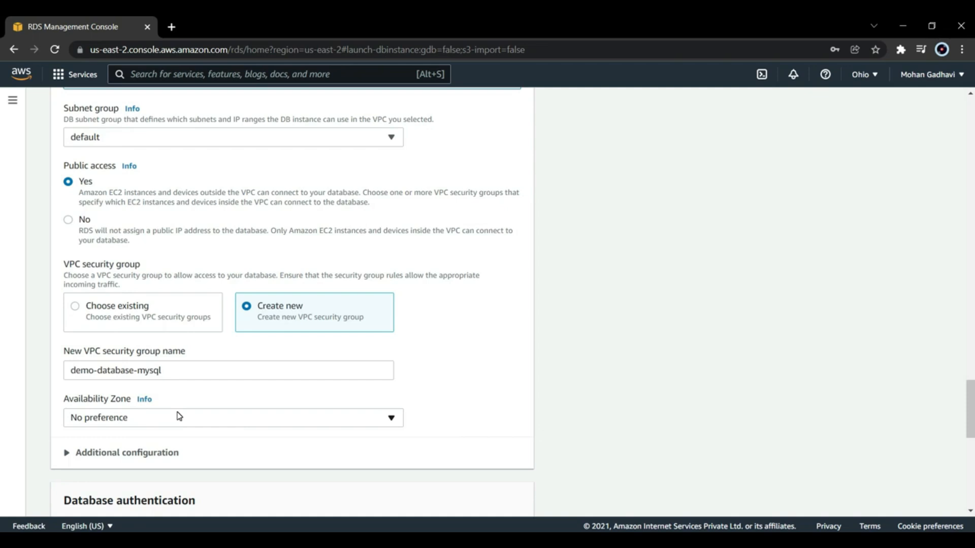
Step: Expand the additional connectivity configuration and set the database port to 3305
{"action": "scroll", "coordinate": [178, 416], "scroll_direction": "down", "scroll_amount": 1}
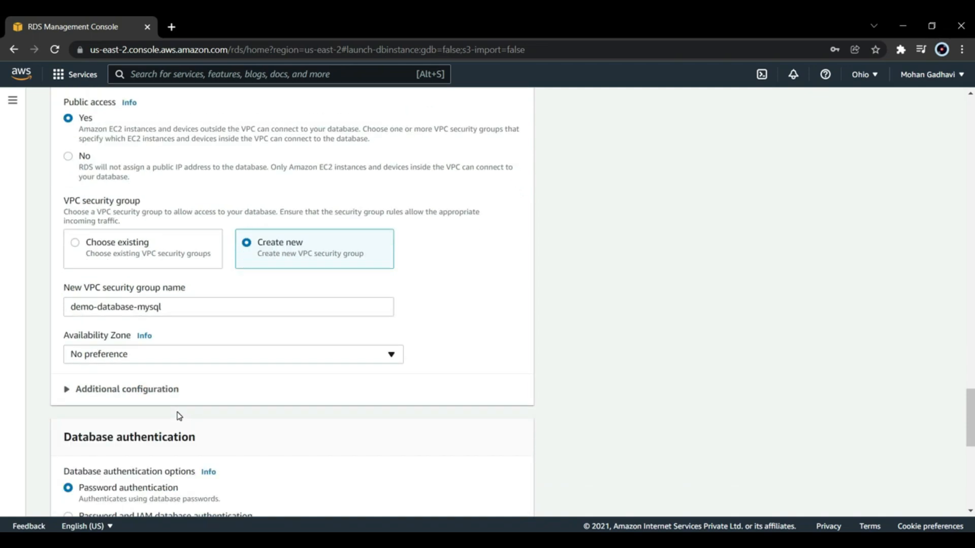
{"action": "left_click", "coordinate": [160, 398]}
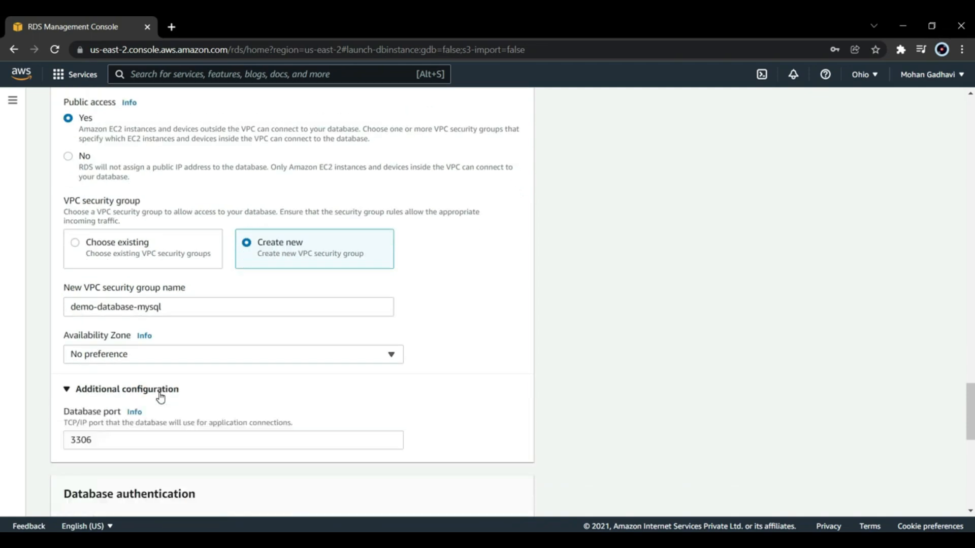
{"action": "left_click", "coordinate": [168, 441]}
{"action": "key", "text": "BackSpace"}
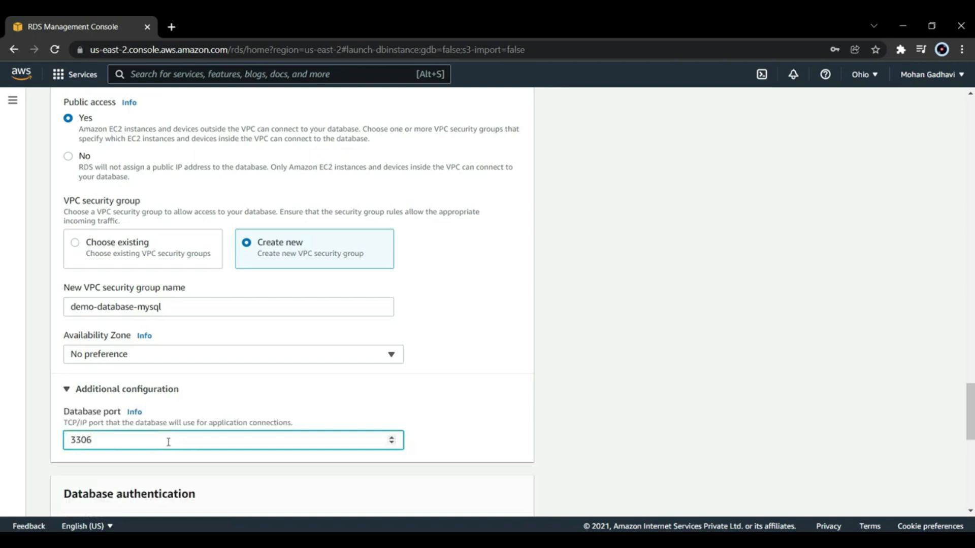
{"action": "type", "text": "5"}
Step: Set the initial database name to mydb in the additional configuration, keeping the default parameter and option groups
{"action": "scroll", "coordinate": [170, 441], "scroll_direction": "down", "scroll_amount": 5}
{"action": "scroll", "coordinate": [170, 440], "scroll_direction": "down", "scroll_amount": 1}
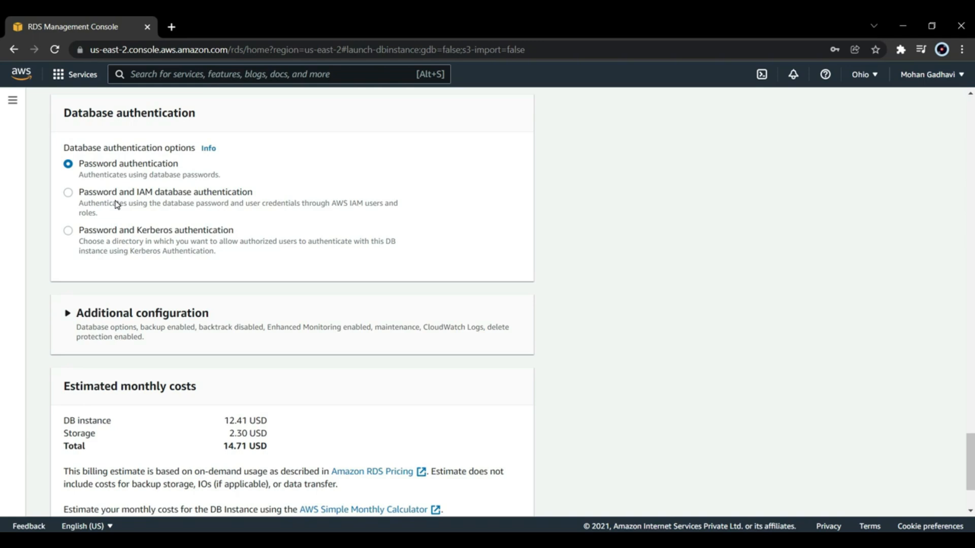
{"action": "scroll", "coordinate": [117, 204], "scroll_direction": "down", "scroll_amount": 3}
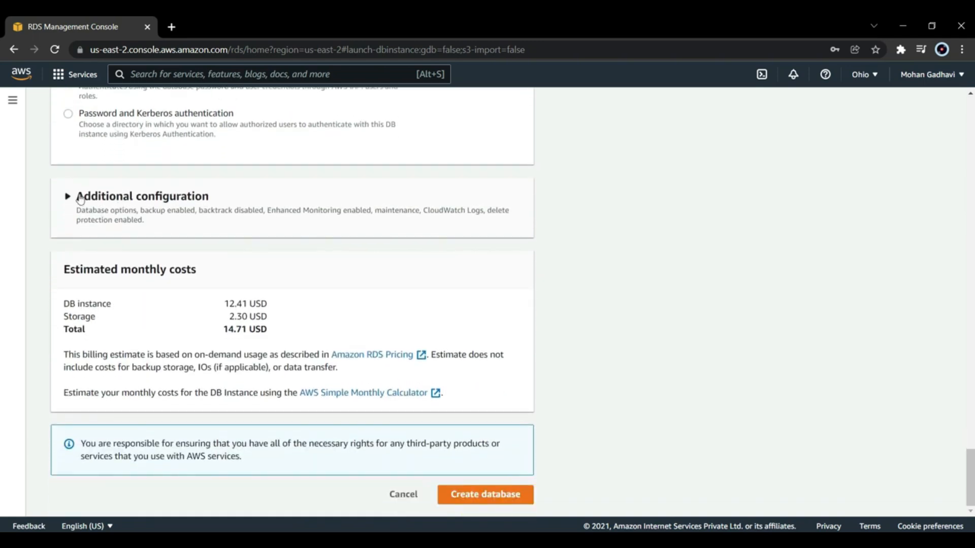
{"action": "scroll", "coordinate": [123, 205], "scroll_direction": "down", "scroll_amount": 3}
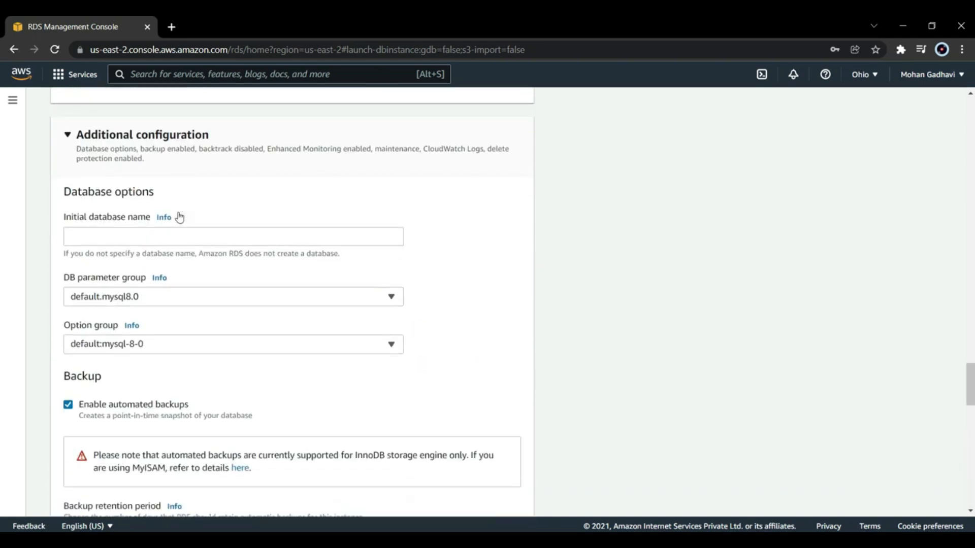
{"action": "left_click", "coordinate": [149, 170]}
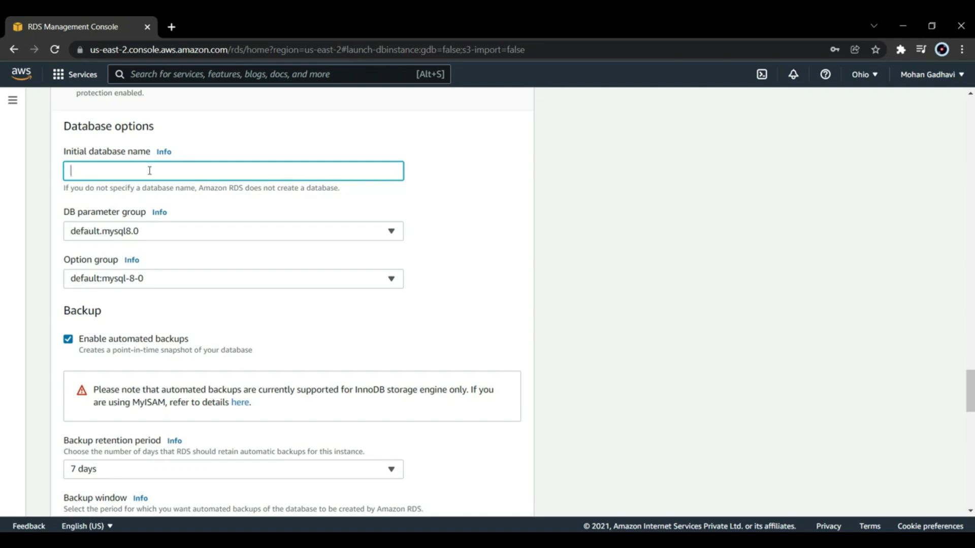
{"action": "type", "text": "mydb"}
{"action": "left_click", "coordinate": [193, 229]}
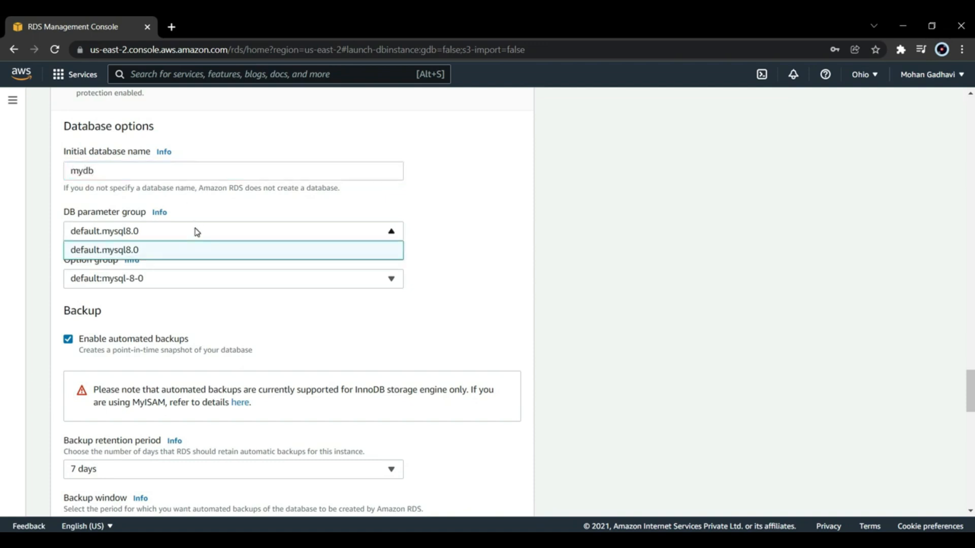
{"action": "left_click", "coordinate": [188, 277]}
{"action": "left_click", "coordinate": [57, 321]}
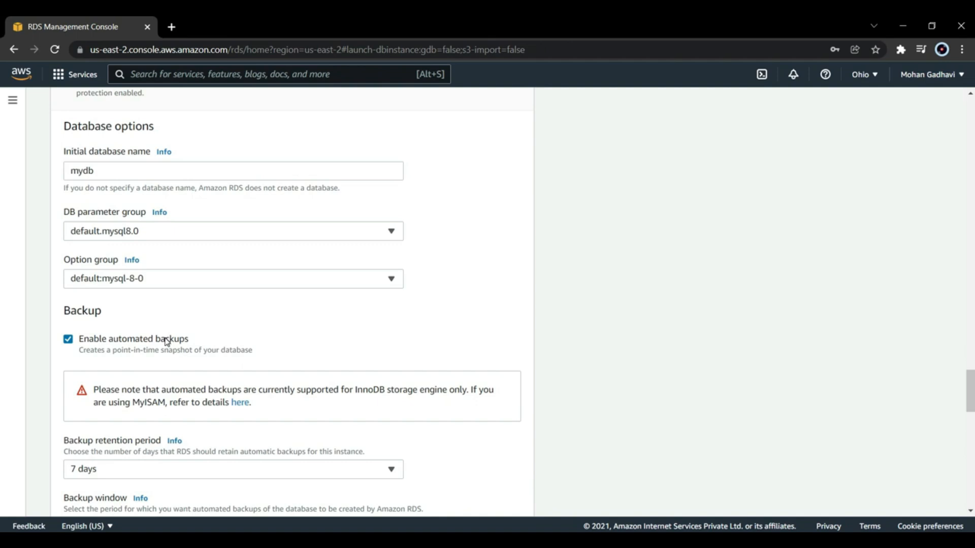
Step: Review the backup retention choices and the selectable backup window, leaving them at 7 days and No preference
{"action": "scroll", "coordinate": [420, 283], "scroll_direction": "down", "scroll_amount": 5}
{"action": "left_click", "coordinate": [390, 225]}
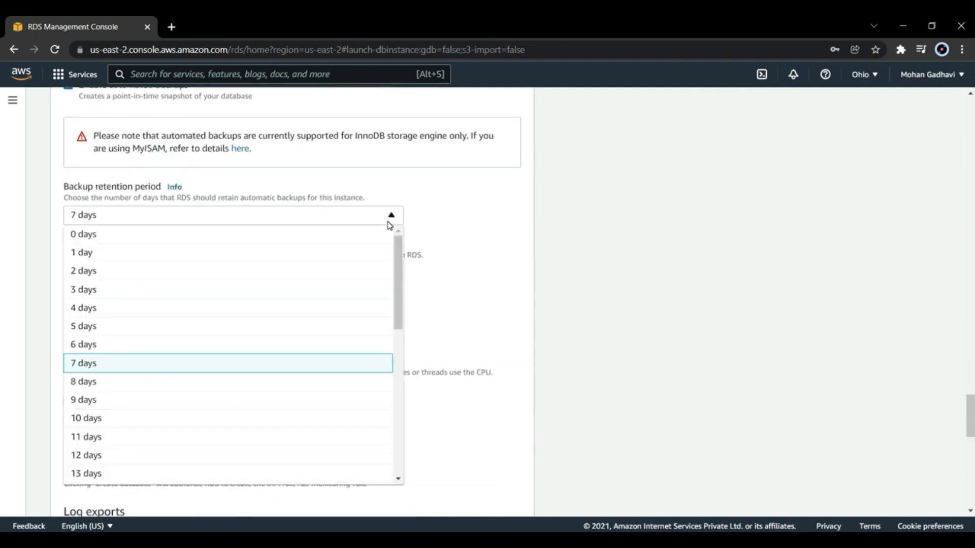
{"action": "scroll", "coordinate": [355, 340], "scroll_direction": "down", "scroll_amount": 6}
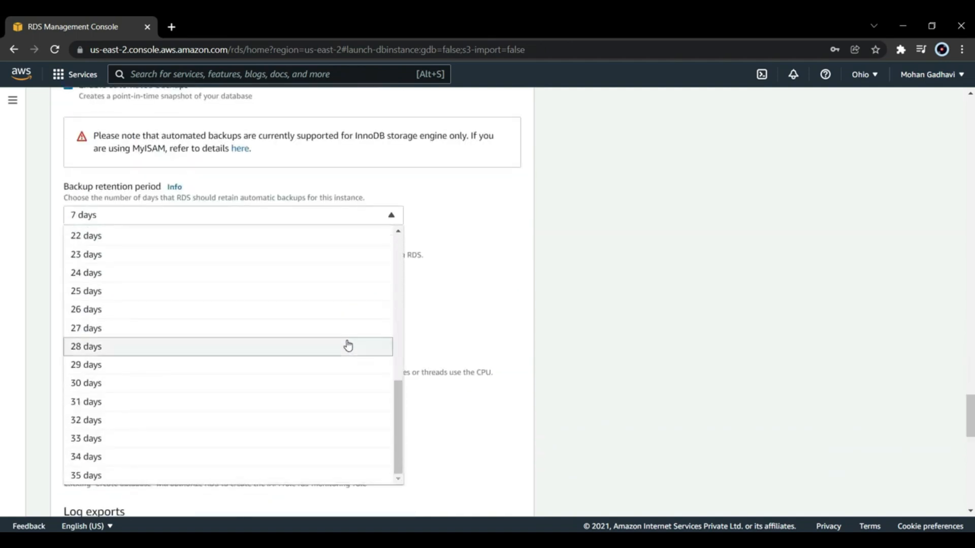
{"action": "left_click", "coordinate": [450, 224]}
{"action": "scroll", "coordinate": [450, 229], "scroll_direction": "down", "scroll_amount": 3}
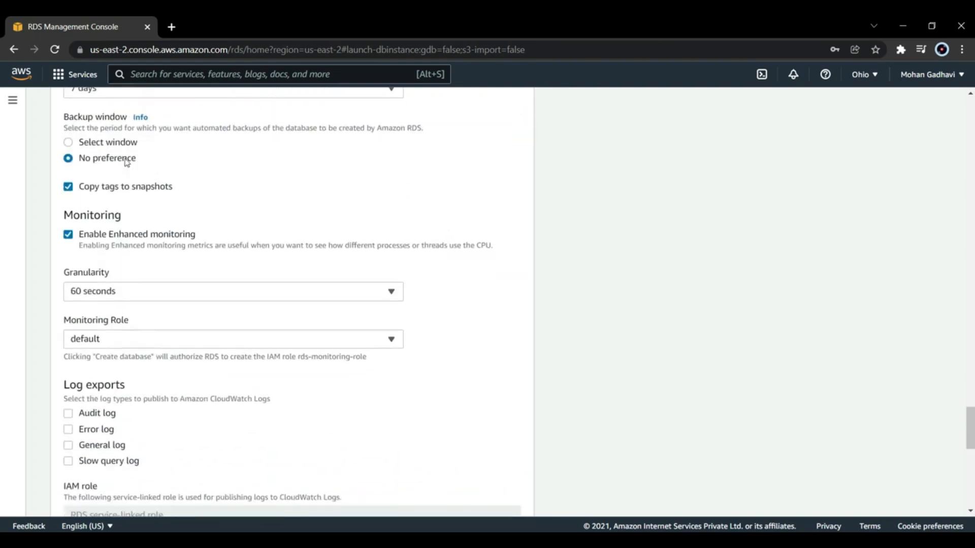
{"action": "left_click", "coordinate": [70, 144]}
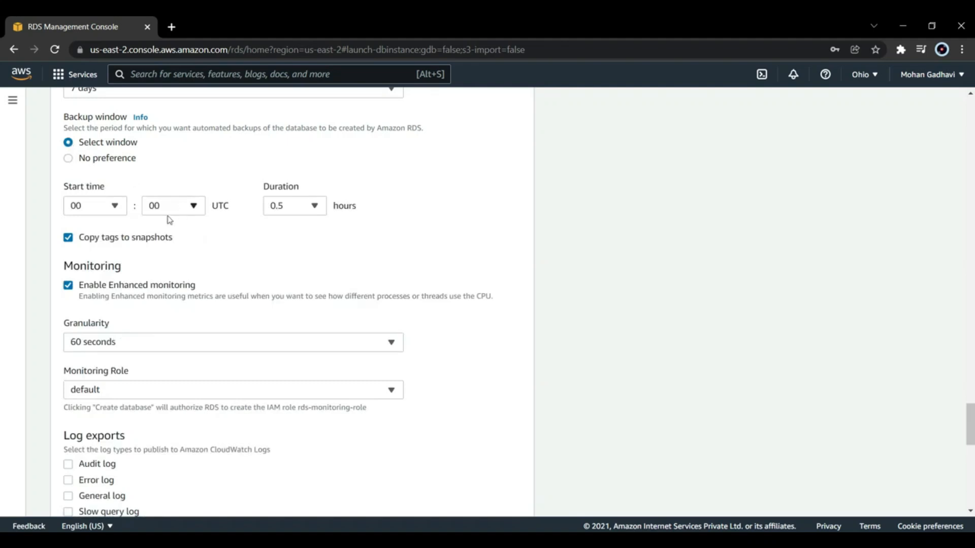
{"action": "left_click", "coordinate": [69, 159]}
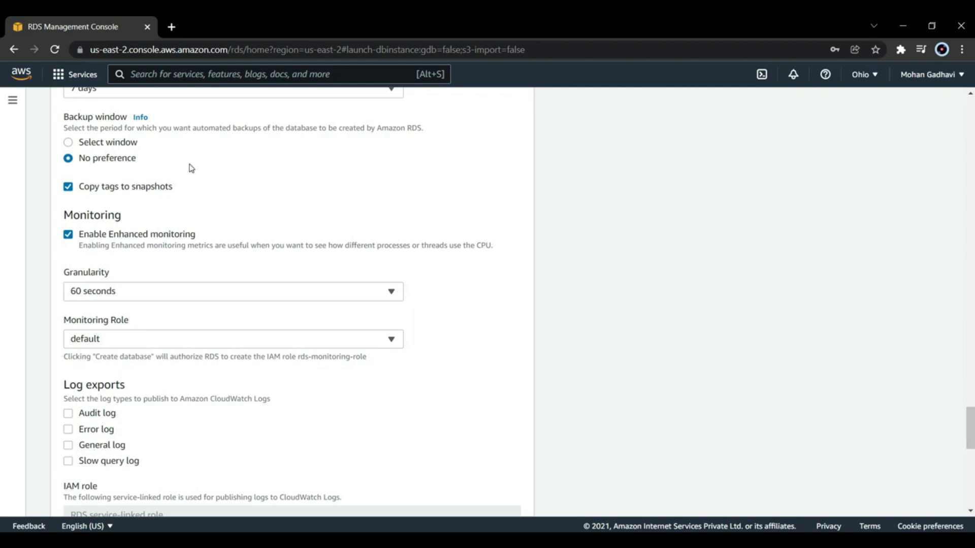
Step: Review the maintenance options, trying a selected maintenance window before returning to No preference
{"action": "scroll", "coordinate": [192, 169], "scroll_direction": "down", "scroll_amount": 5}
{"action": "scroll", "coordinate": [192, 168], "scroll_direction": "down", "scroll_amount": 1}
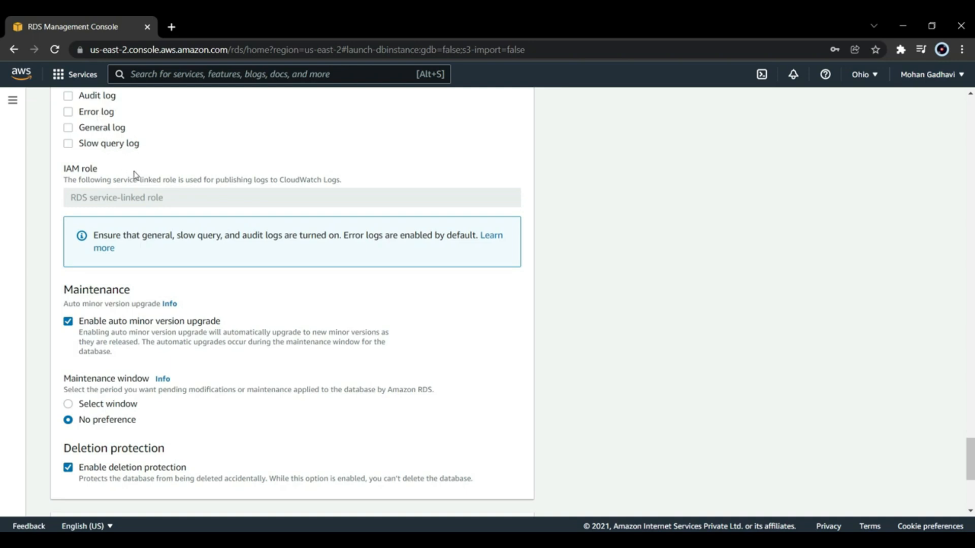
{"action": "scroll", "coordinate": [142, 178], "scroll_direction": "down", "scroll_amount": 3}
{"action": "scroll", "coordinate": [143, 178], "scroll_direction": "down", "scroll_amount": 1}
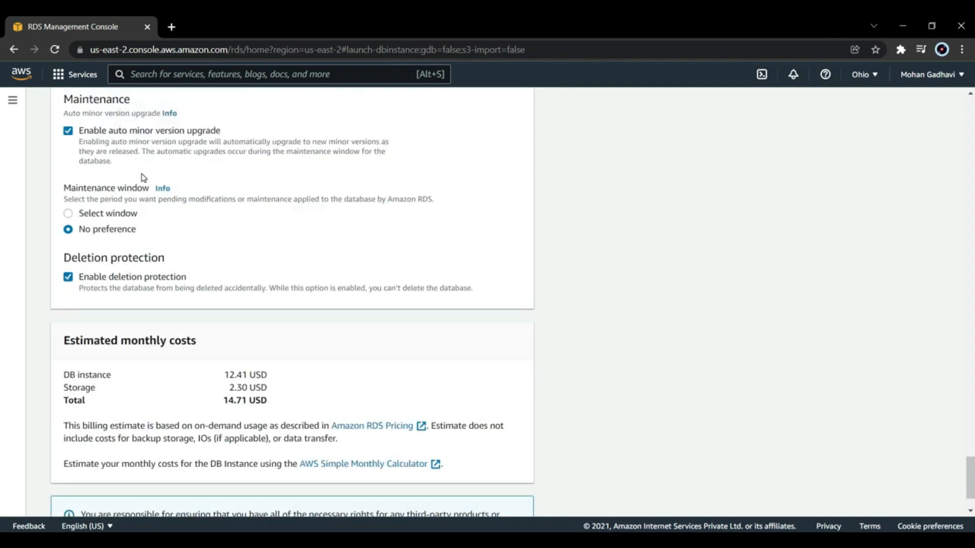
{"action": "left_click", "coordinate": [68, 215]}
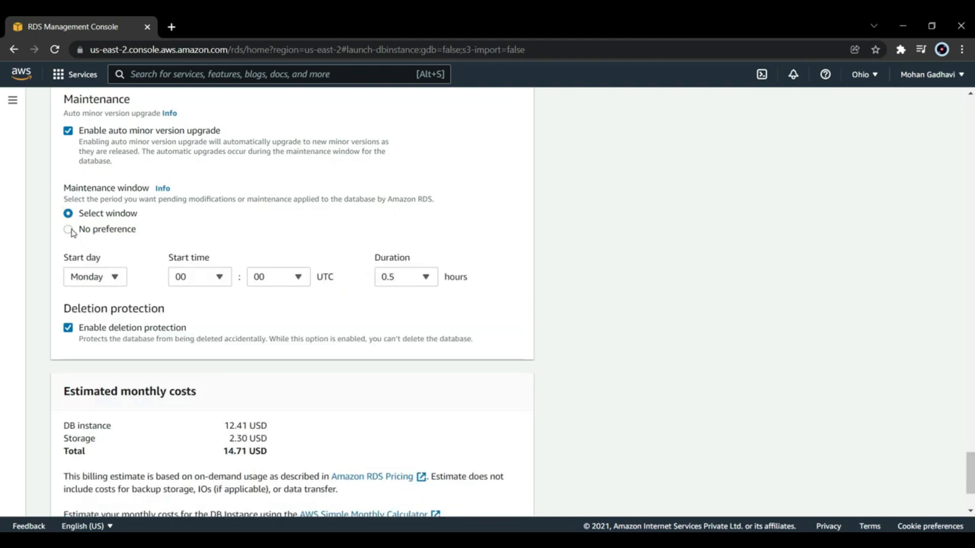
{"action": "left_click", "coordinate": [71, 230]}
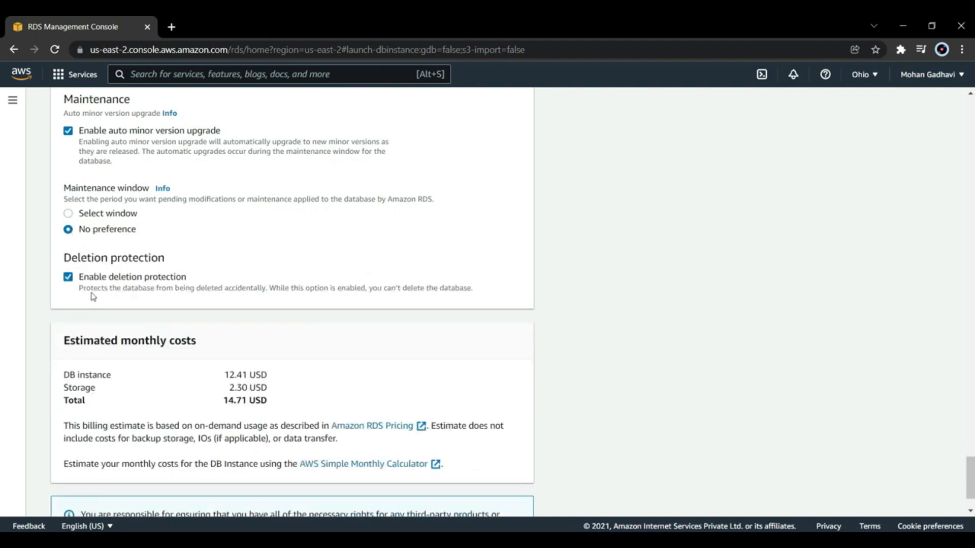
Step: Keep deletion protection enabled and create the database
{"action": "left_click_drag", "start_coordinate": [83, 290], "coordinate": [456, 305]}
{"action": "left_click", "coordinate": [323, 260]}
{"action": "scroll", "coordinate": [298, 268], "scroll_direction": "down", "scroll_amount": 2}
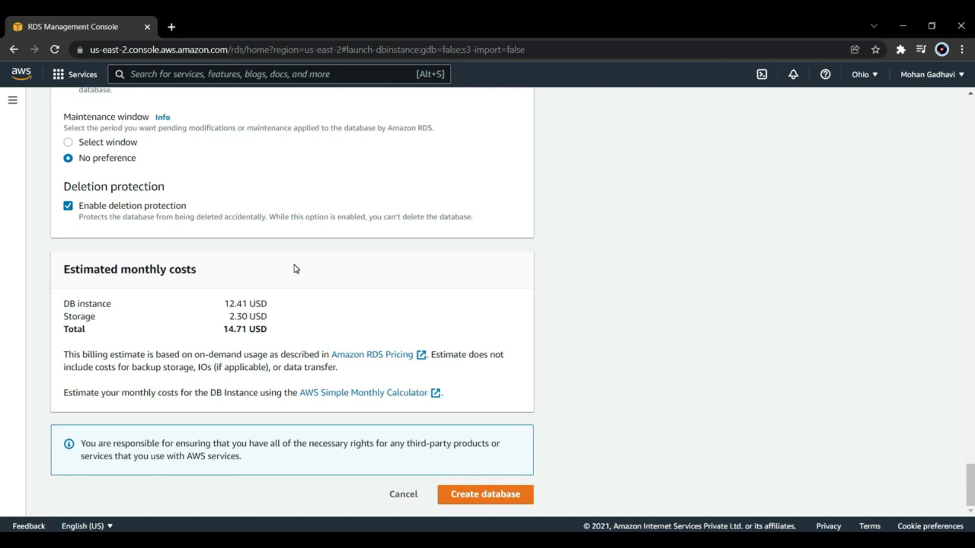
{"action": "left_click", "coordinate": [462, 502]}
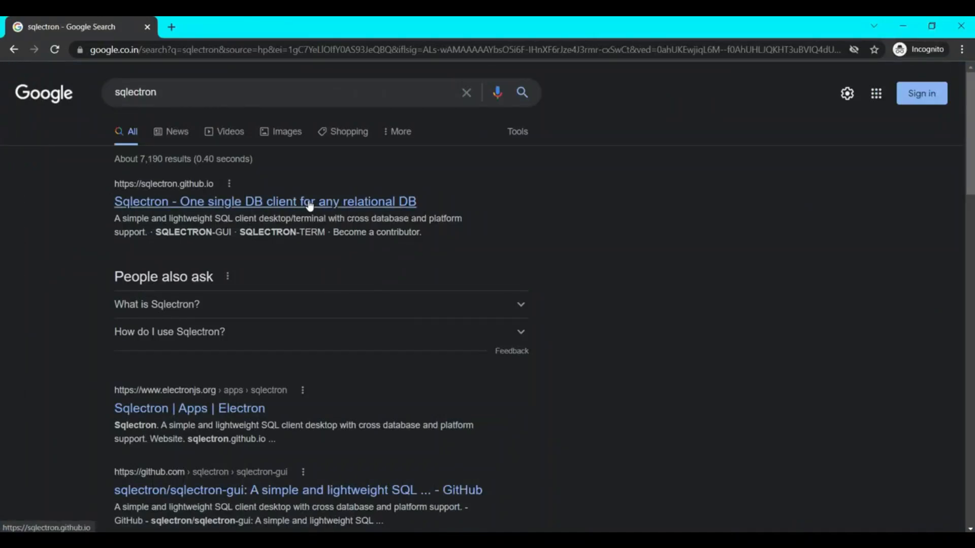
Step: Open the Sqlectron site from the Google results and download sqlectron-1.37.1-win.zip from the GUI's v1.37.1 release
{"action": "left_click", "coordinate": [309, 203]}
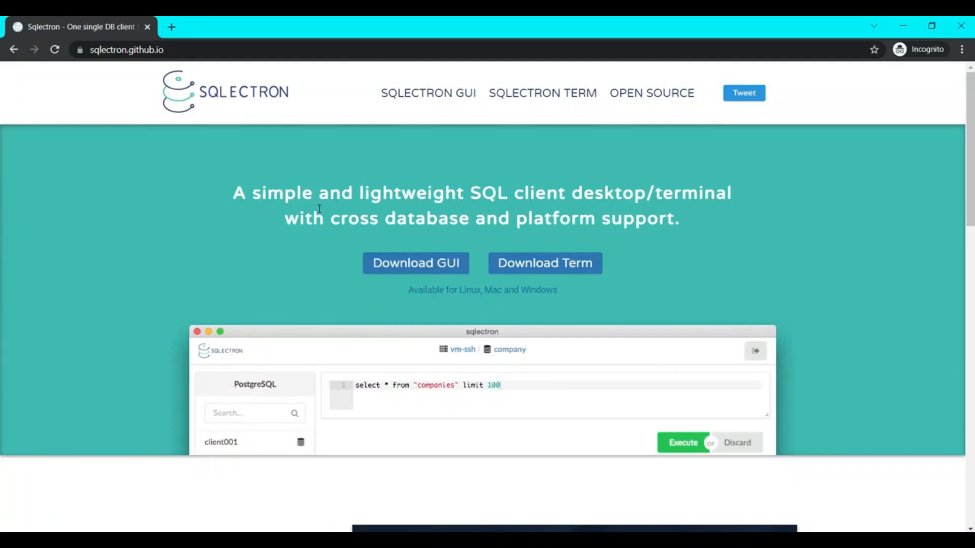
{"action": "left_click", "coordinate": [390, 274]}
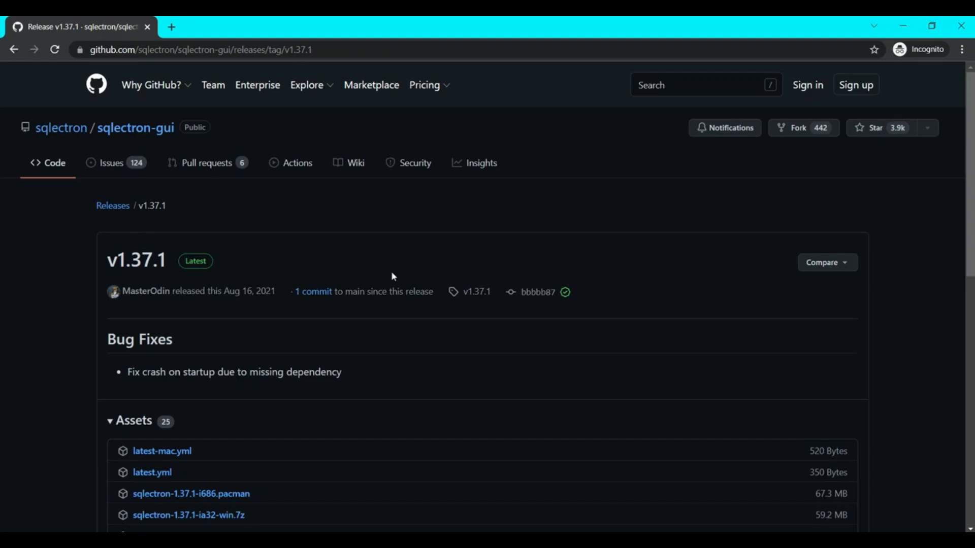
{"action": "scroll", "coordinate": [391, 274], "scroll_direction": "down", "scroll_amount": 6}
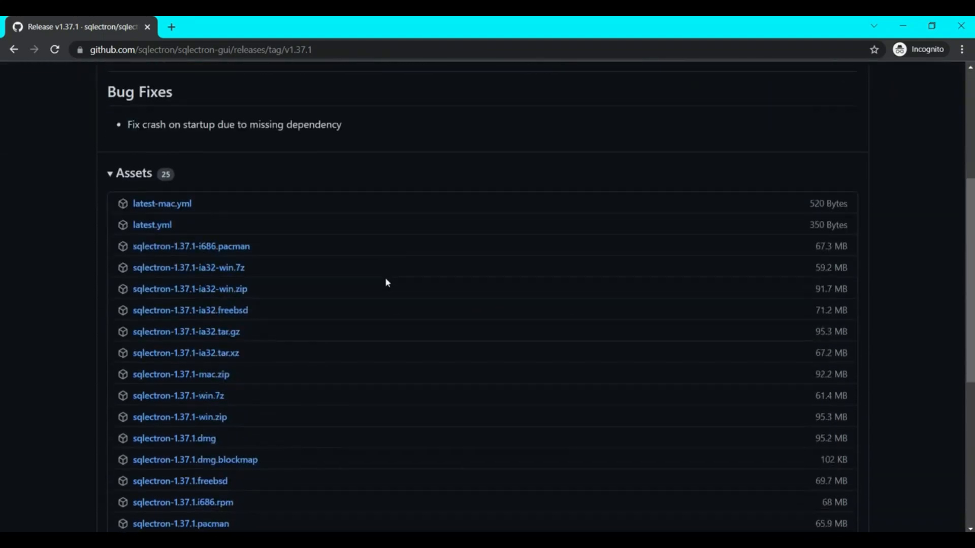
{"action": "scroll", "coordinate": [384, 278], "scroll_direction": "down", "scroll_amount": 1}
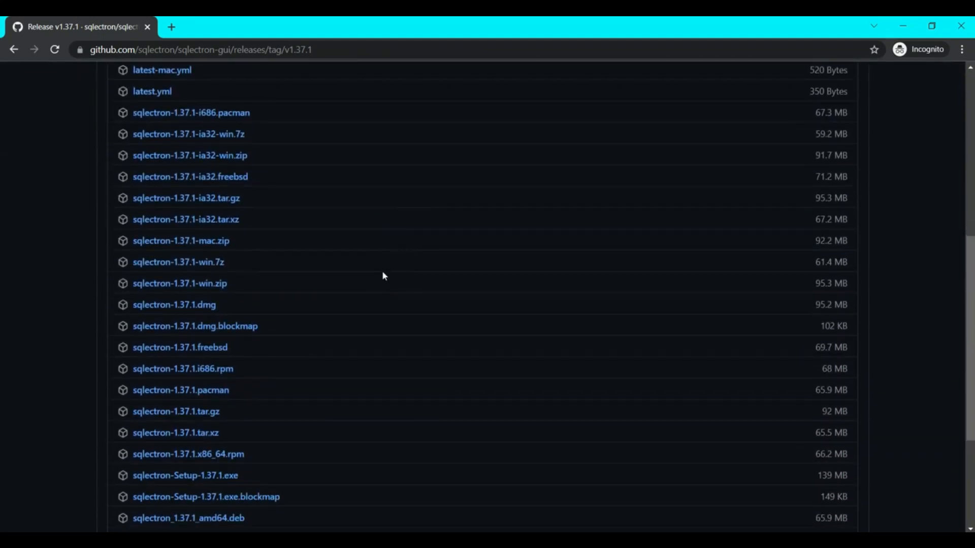
{"action": "left_click", "coordinate": [209, 287]}
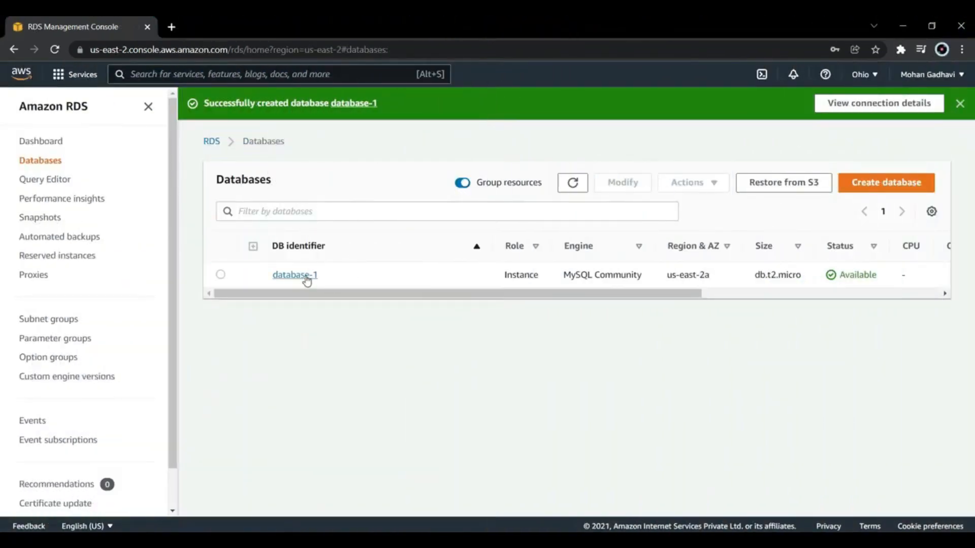
Step: Switch to the RDS console and examine the endpoint and port in database-1's connectivity details
{"action": "left_click", "coordinate": [306, 275]}
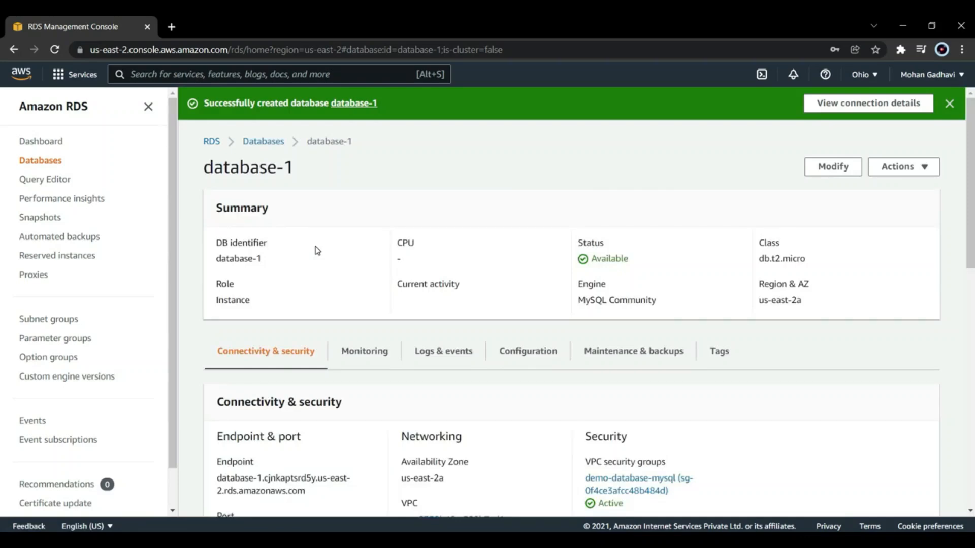
{"action": "scroll", "coordinate": [396, 277], "scroll_direction": "down", "scroll_amount": 1}
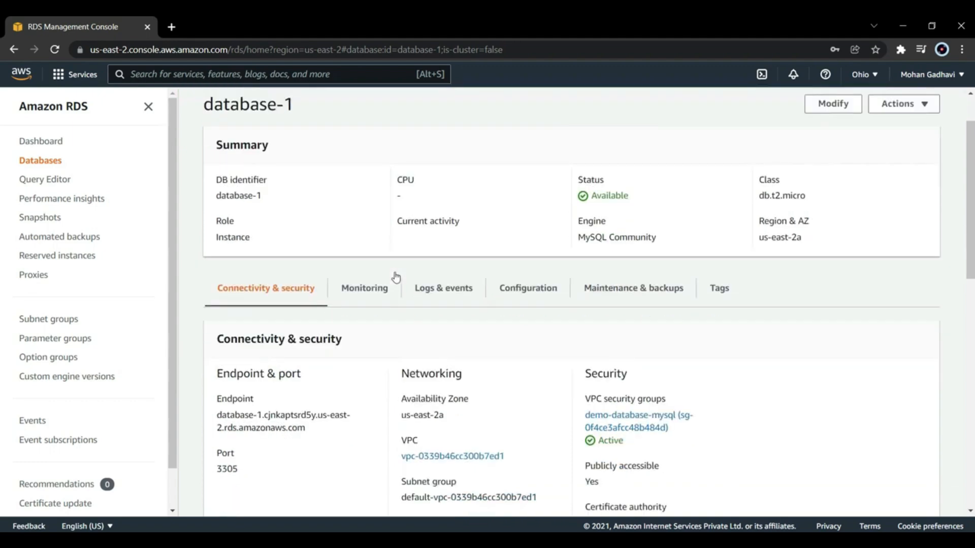
{"action": "scroll", "coordinate": [396, 277], "scroll_direction": "down", "scroll_amount": 3}
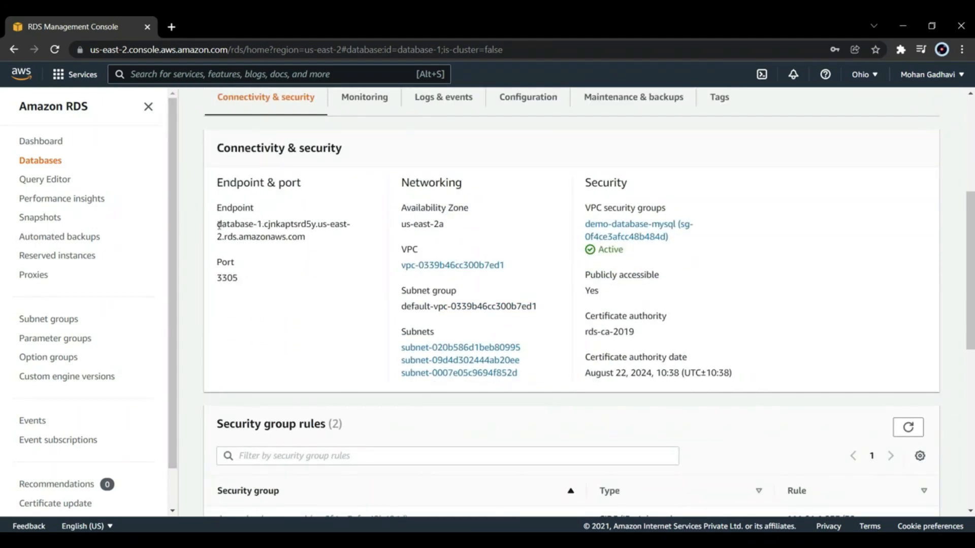
{"action": "left_click_drag", "start_coordinate": [218, 224], "coordinate": [325, 244]}
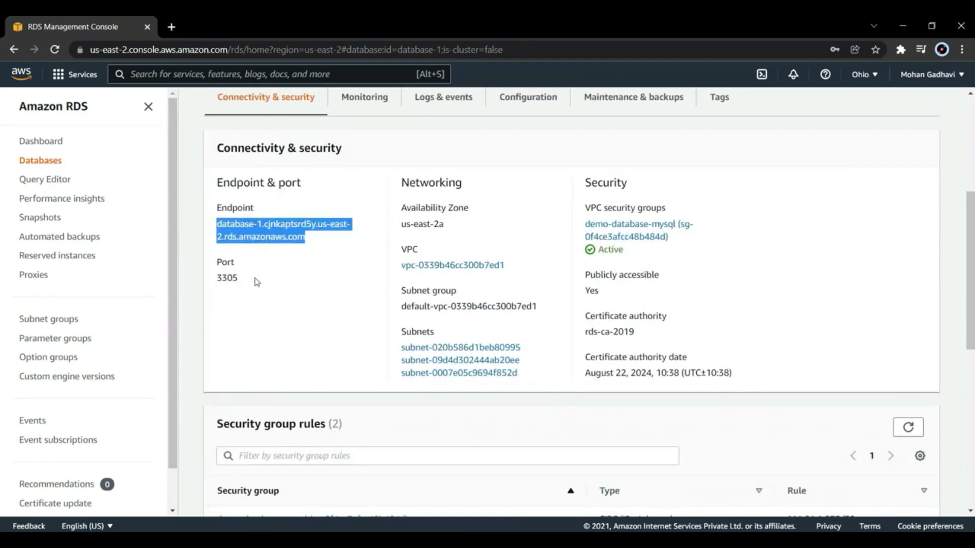
{"action": "left_click_drag", "start_coordinate": [257, 282], "coordinate": [217, 279]}
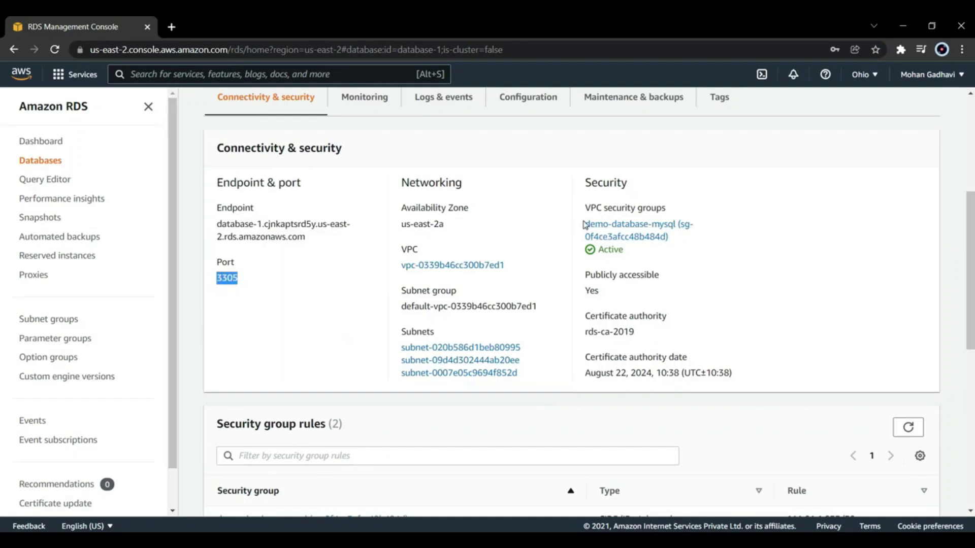
Step: Open the demo-database-mysql security group and examine the protocol, port range and source of its inbound rule
{"action": "left_click", "coordinate": [633, 230]}
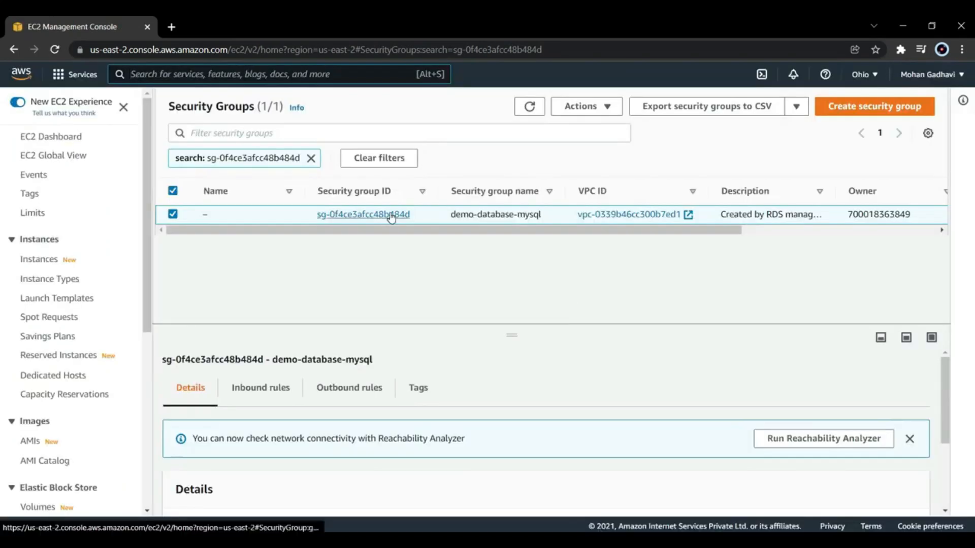
{"action": "left_click", "coordinate": [390, 215]}
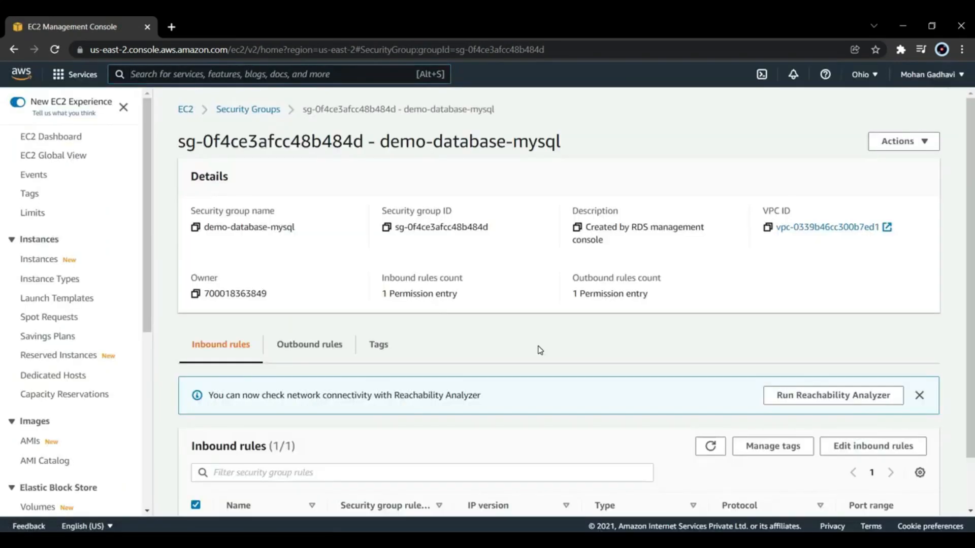
{"action": "scroll", "coordinate": [540, 350], "scroll_direction": "down", "scroll_amount": 1}
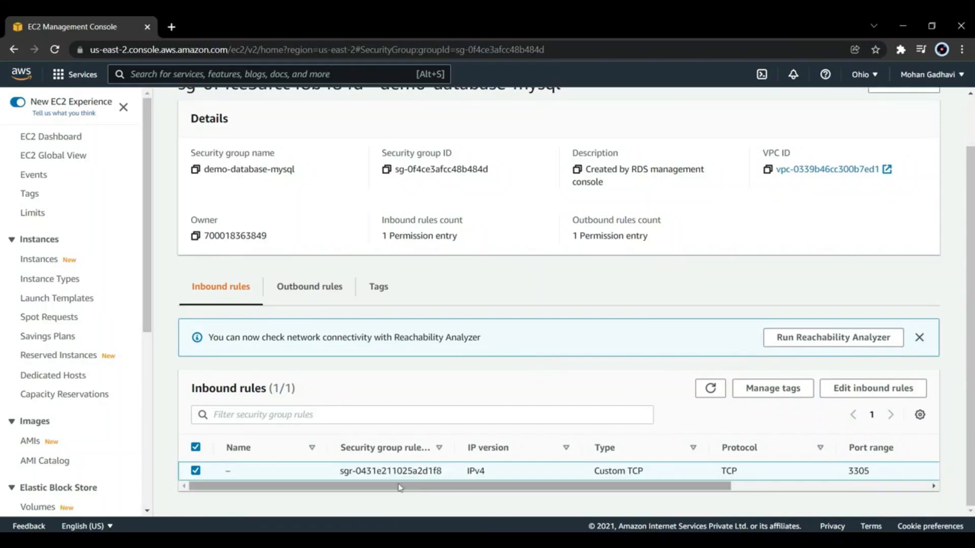
{"action": "left_click_drag", "start_coordinate": [408, 492], "coordinate": [606, 490]}
{"action": "double_click", "coordinate": [463, 470]}
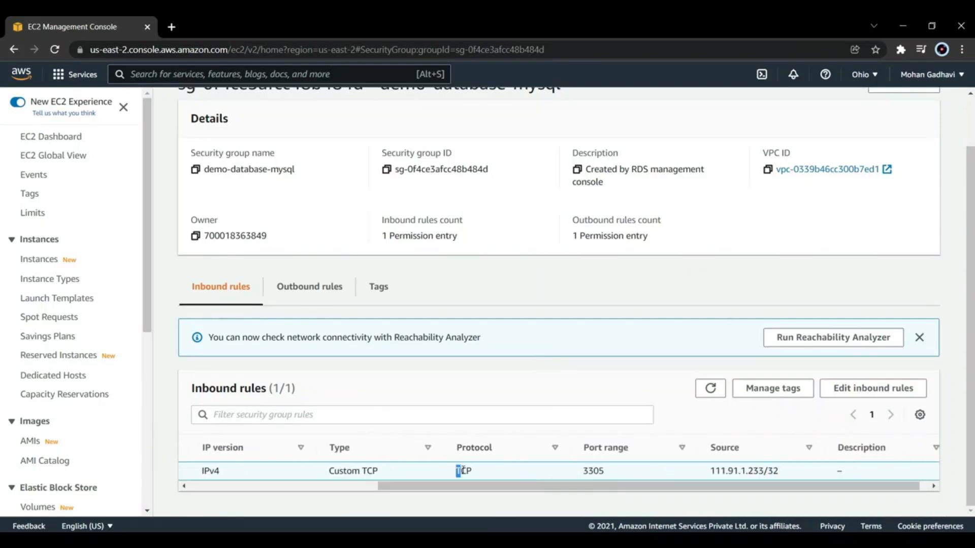
{"action": "left_click_drag", "start_coordinate": [500, 476], "coordinate": [774, 490]}
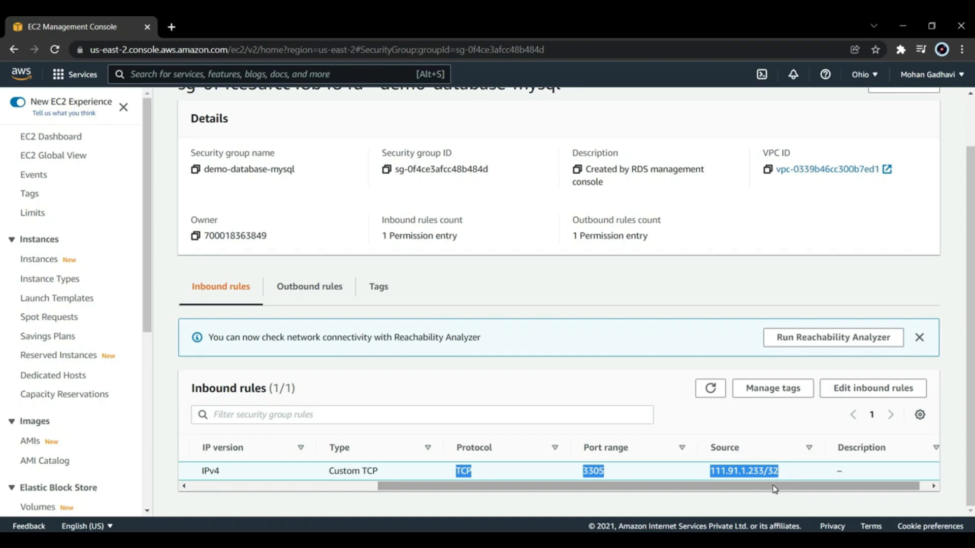
Step: Change the inbound rule's source to Anywhere-IPv4 (0.0.0.0/0) and save the rules
{"action": "left_click", "coordinate": [886, 389]}
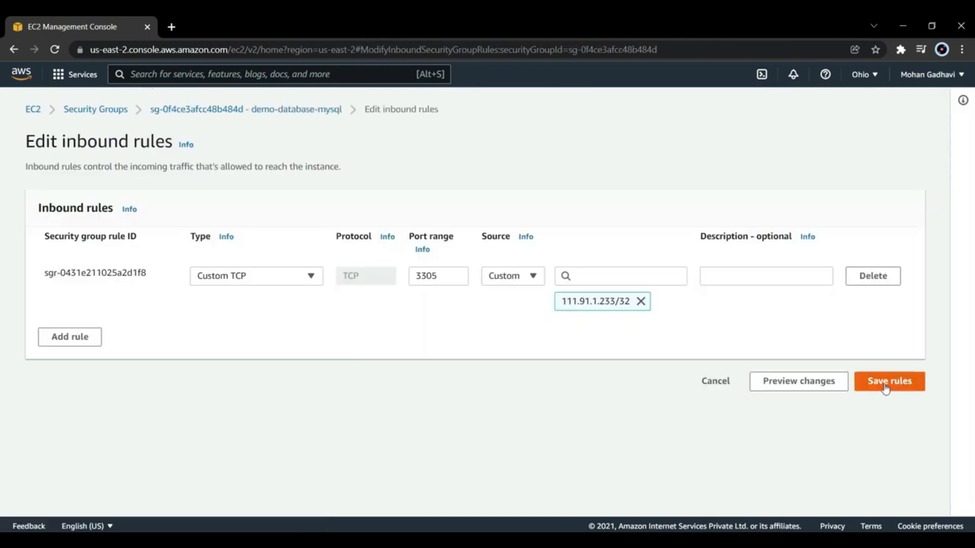
{"action": "left_click", "coordinate": [642, 302]}
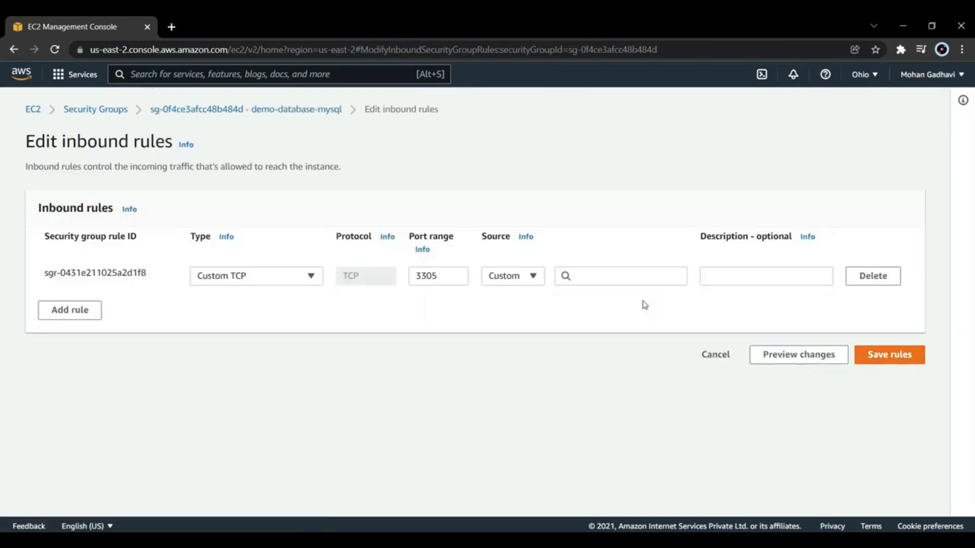
{"action": "left_click", "coordinate": [534, 278]}
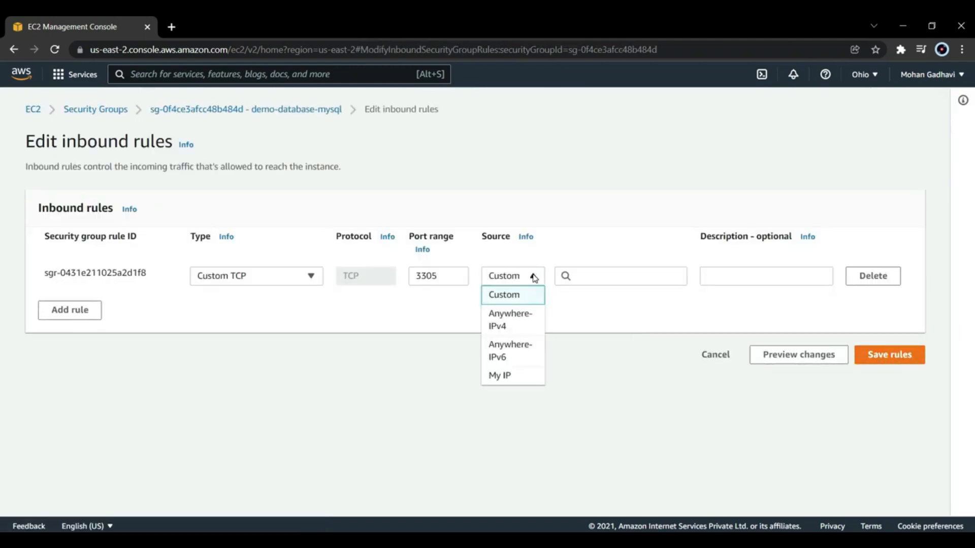
{"action": "left_click", "coordinate": [519, 323]}
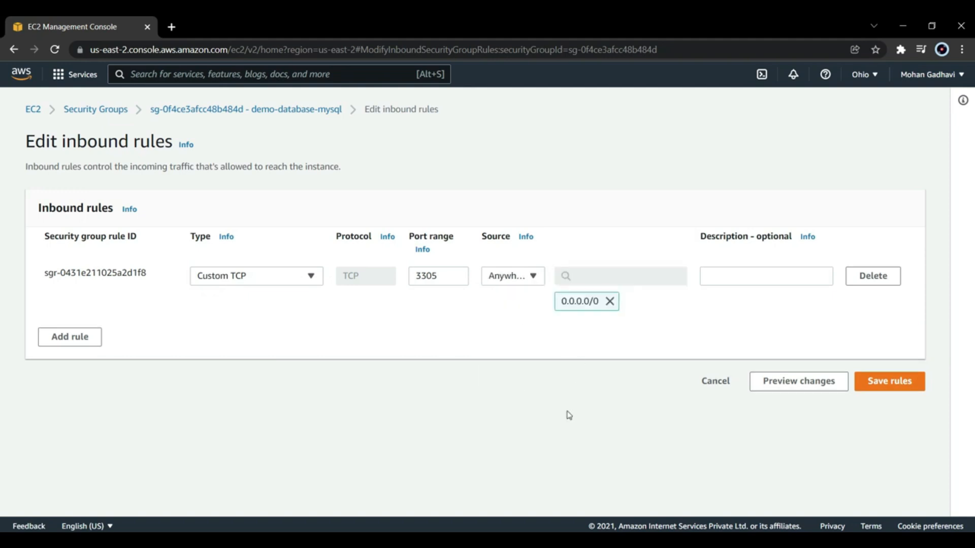
{"action": "left_click", "coordinate": [889, 381]}
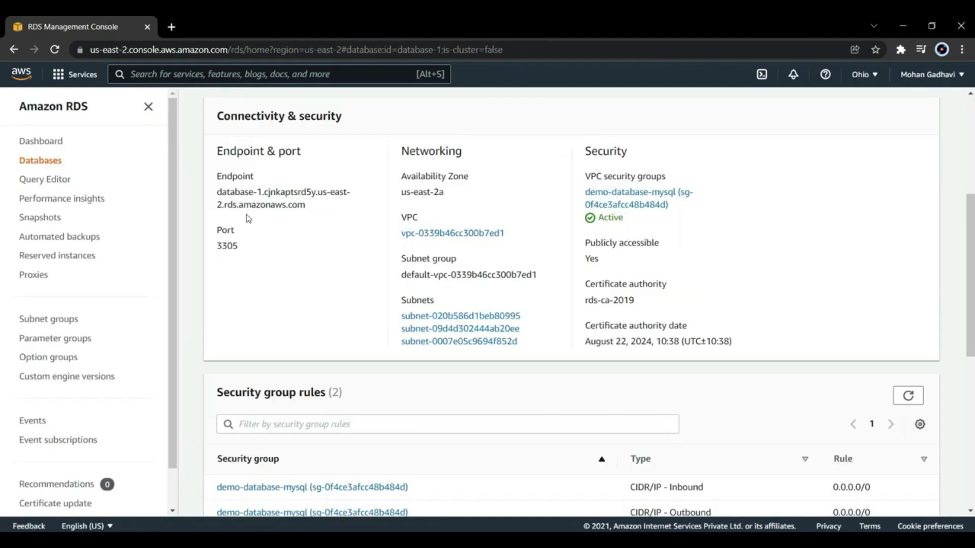
Step: Copy database-1's endpoint from the RDS console, switch to Sqlectron and add a server named RDSDemo with database type MySQL
{"action": "left_click_drag", "start_coordinate": [249, 218], "coordinate": [217, 197]}
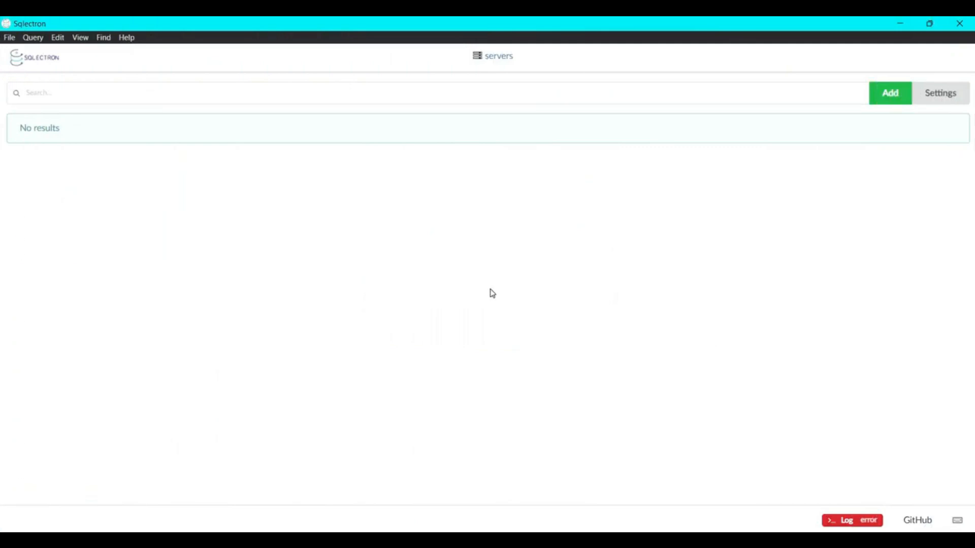
{"action": "left_click", "coordinate": [900, 96]}
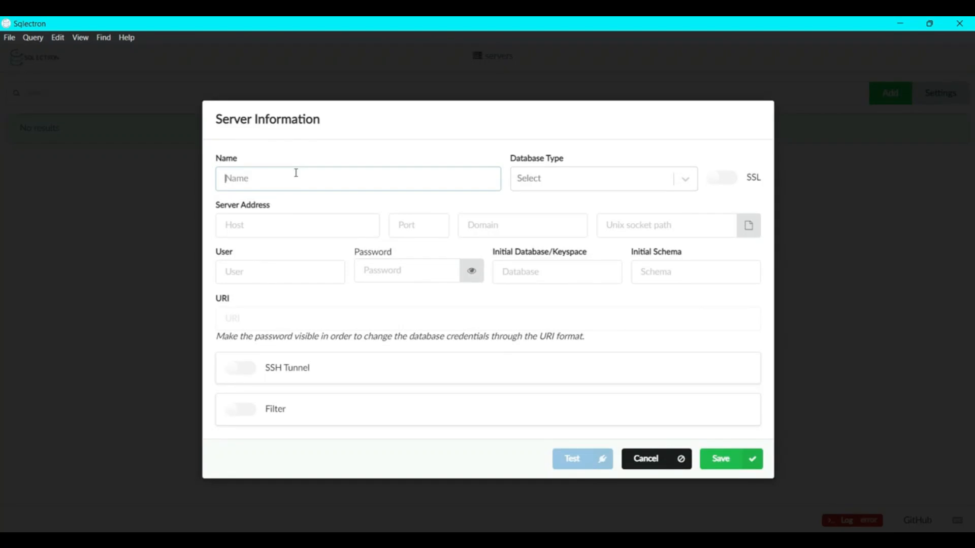
{"action": "type", "text": "RDSDemo"}
{"action": "left_click", "coordinate": [678, 188]}
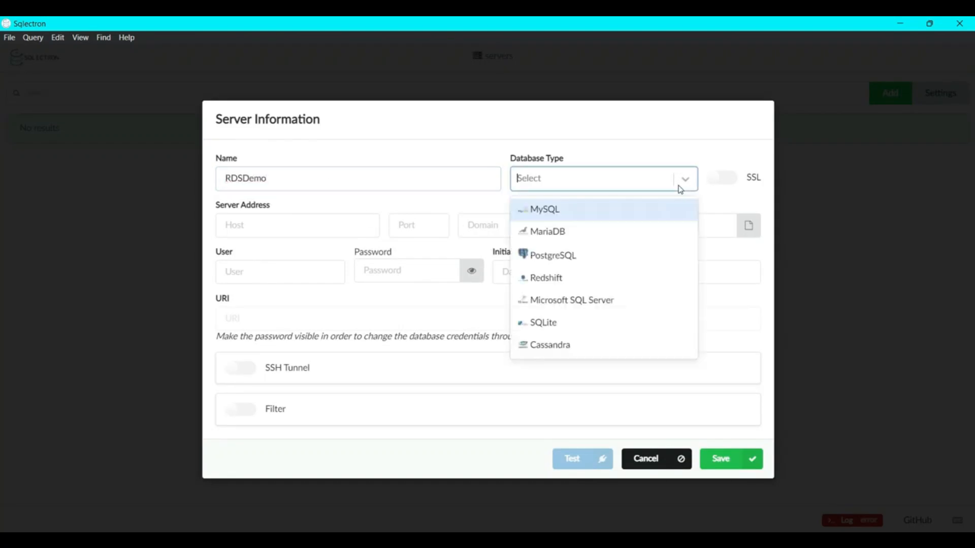
{"action": "left_click", "coordinate": [602, 210]}
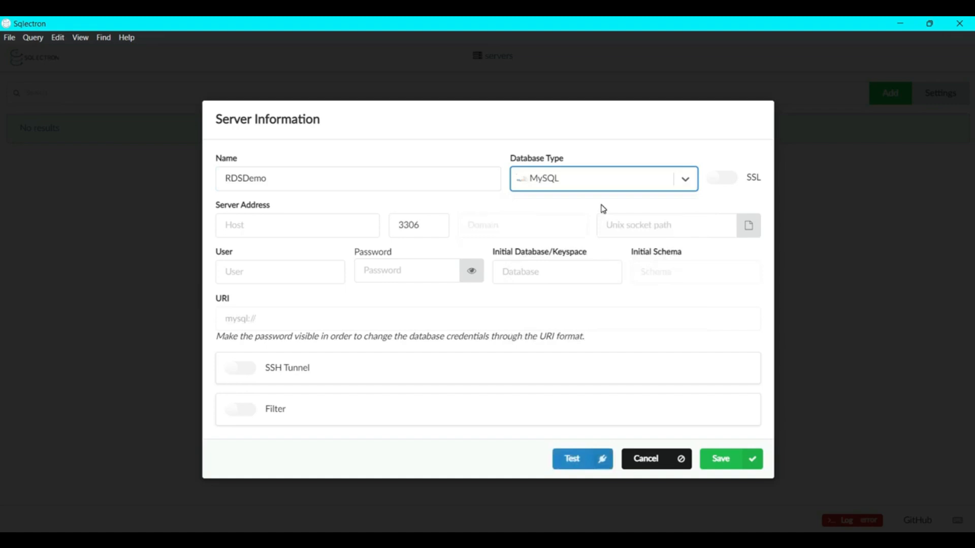
Step: Paste the RDS endpoint as the server host and enter the user admin with the account password
{"action": "left_click", "coordinate": [301, 222]}
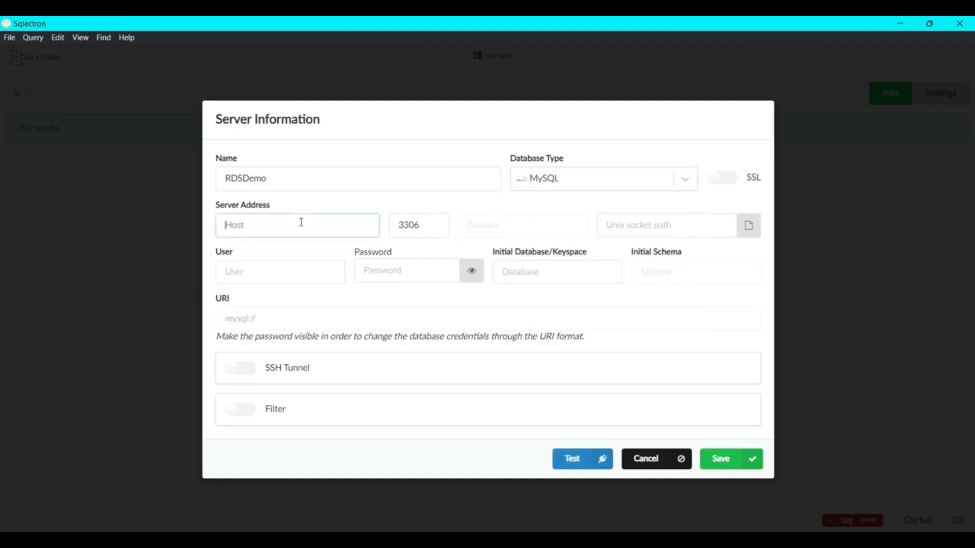
{"action": "type", "text": "database-1.cjnkaptsrd5y.us-east-2.rds.amazonaws.com"}
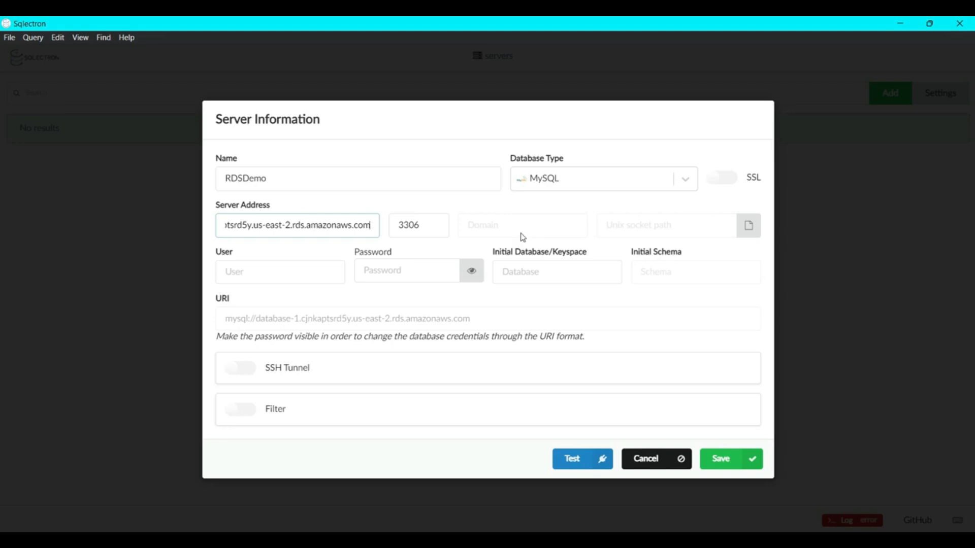
{"action": "left_click", "coordinate": [282, 271]}
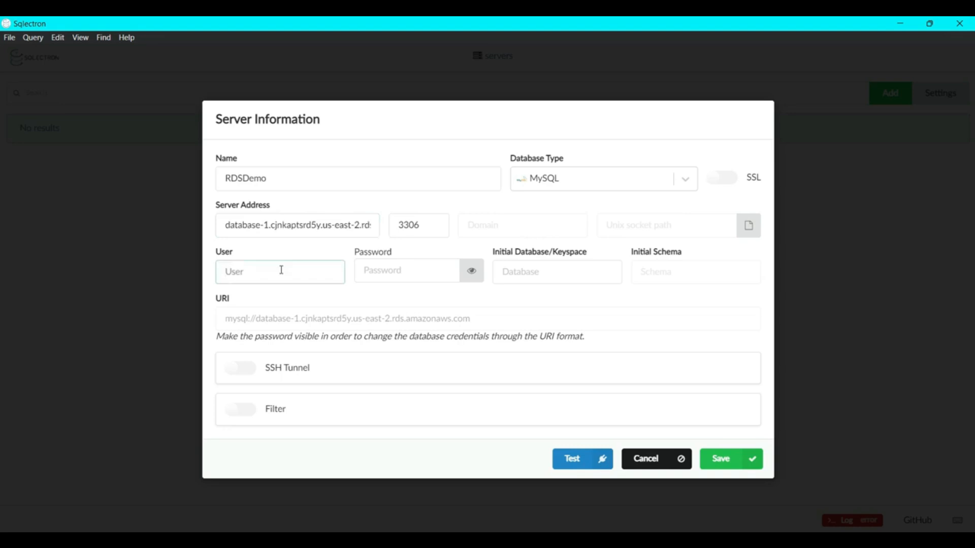
{"action": "type", "text": "admin"}
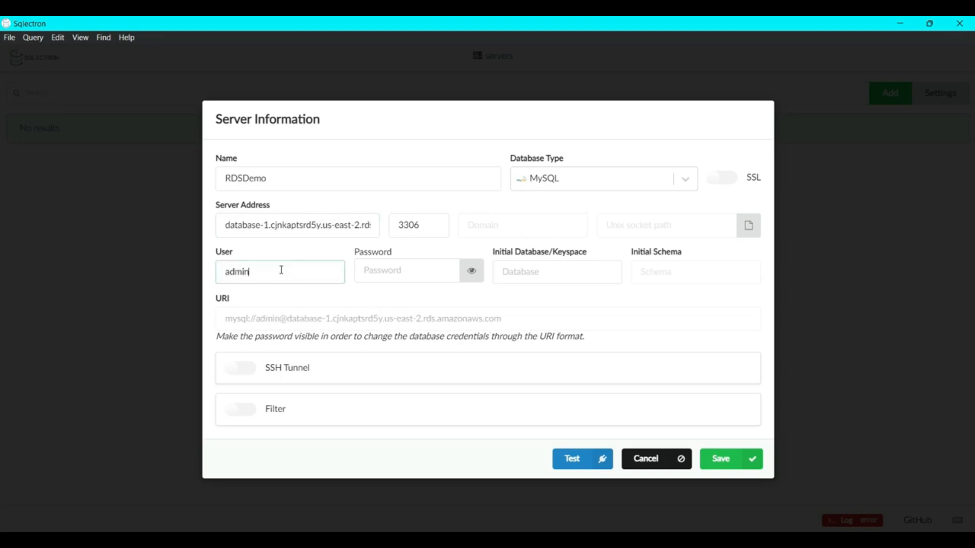
{"action": "left_click", "coordinate": [384, 272]}
{"action": "type", "text": "****"}
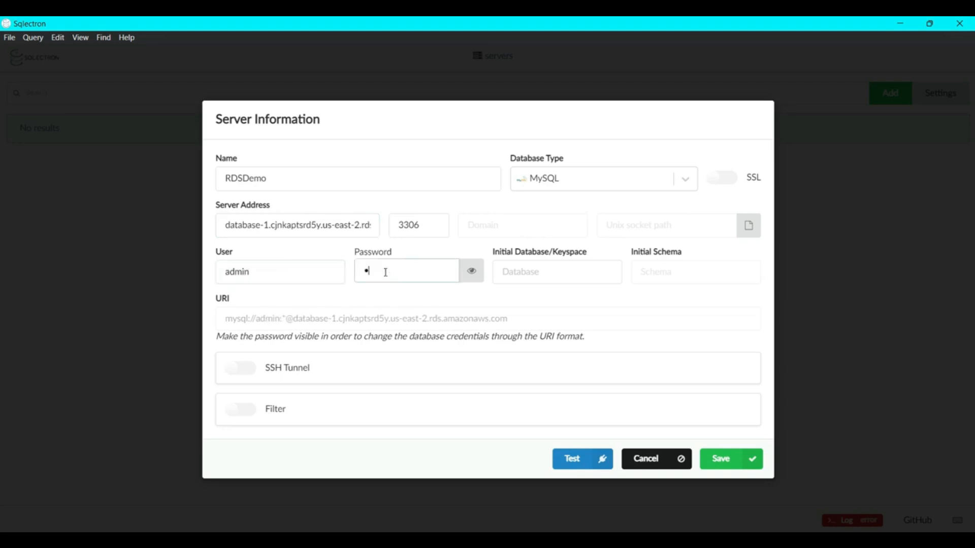
{"action": "type", "text": "********"}
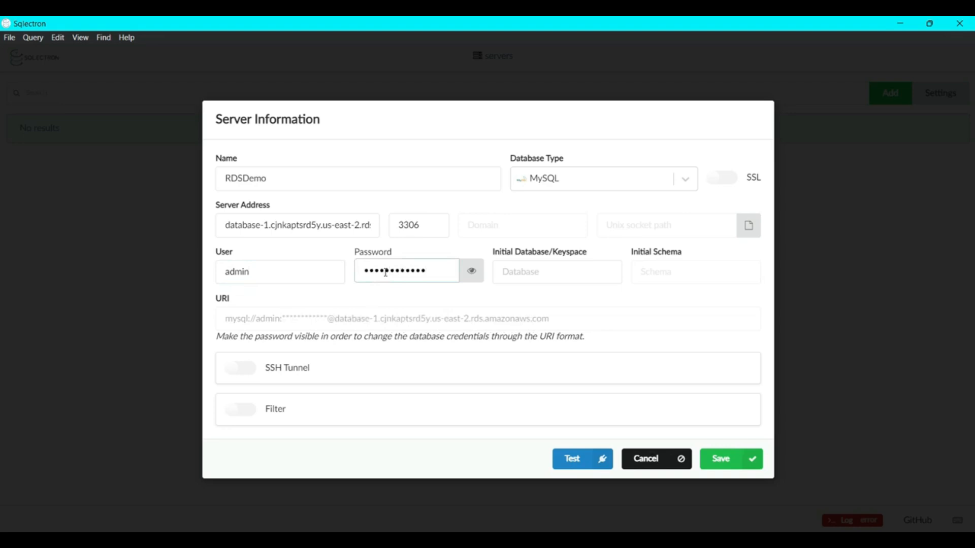
Step: Set the initial database to mydb and the port to 3305, then test the connection and save the server
{"action": "left_click", "coordinate": [527, 275]}
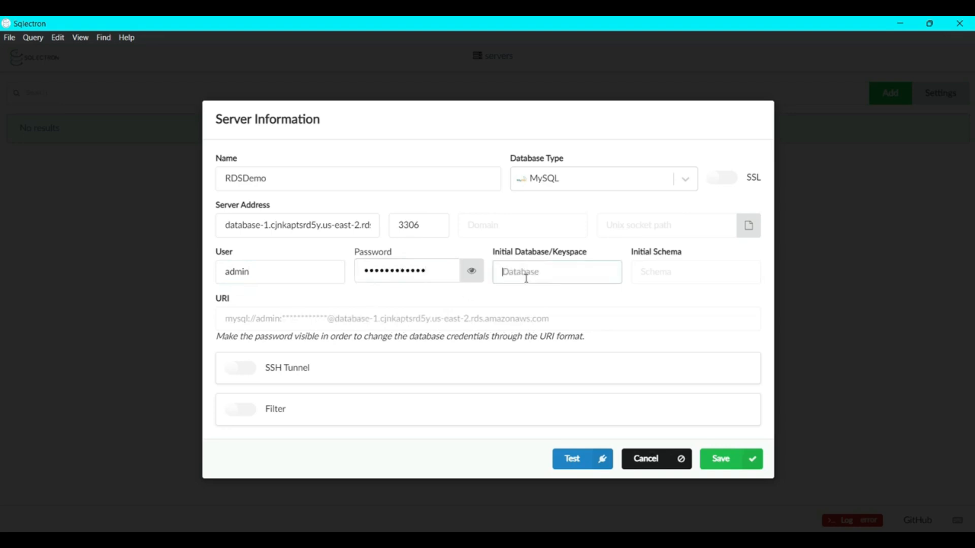
{"action": "type", "text": "mydb"}
{"action": "left_click", "coordinate": [575, 458]}
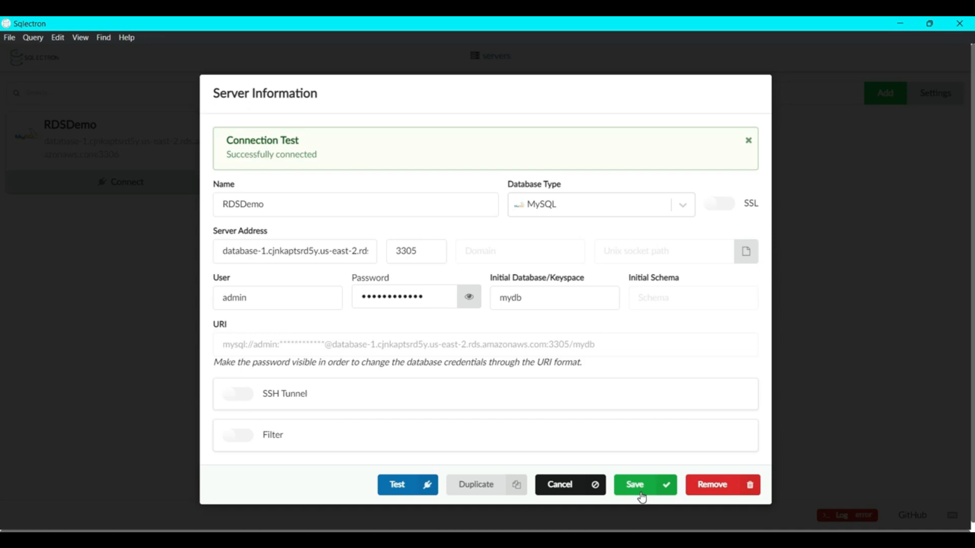
{"action": "left_click", "coordinate": [635, 486]}
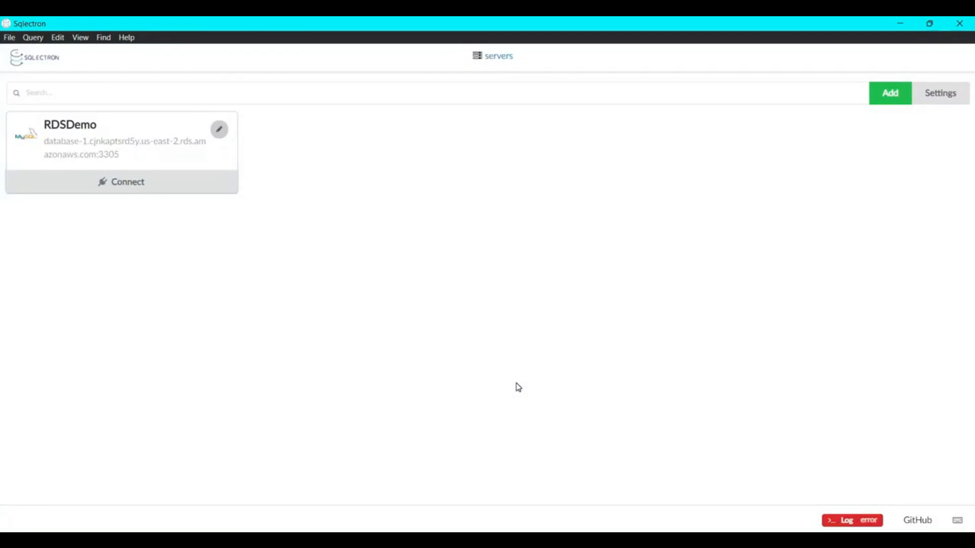
Step: Connect to RDSDemo and run a query creating the table mytable with columns name varchar(20) and first_name varchar(20)
{"action": "left_click", "coordinate": [122, 189]}
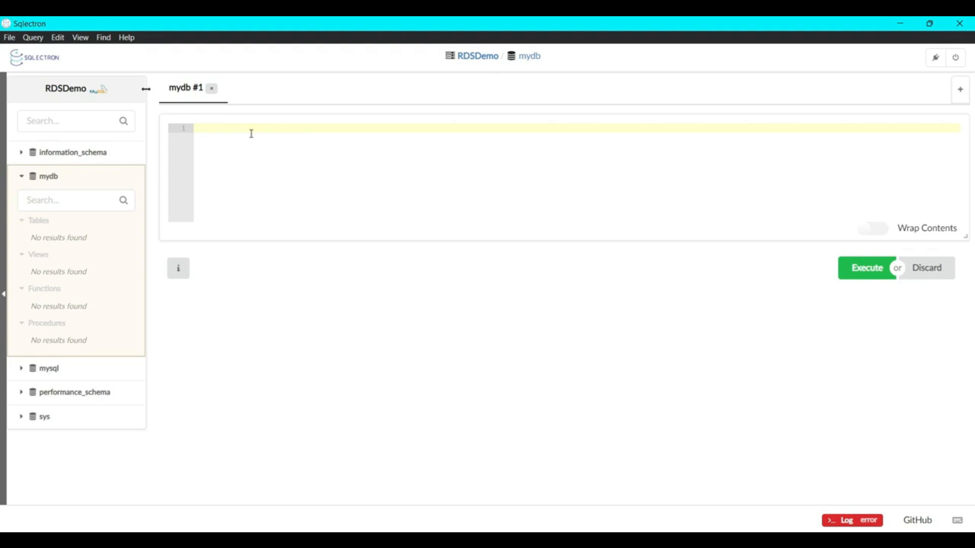
{"action": "type", "text": "CRE"}
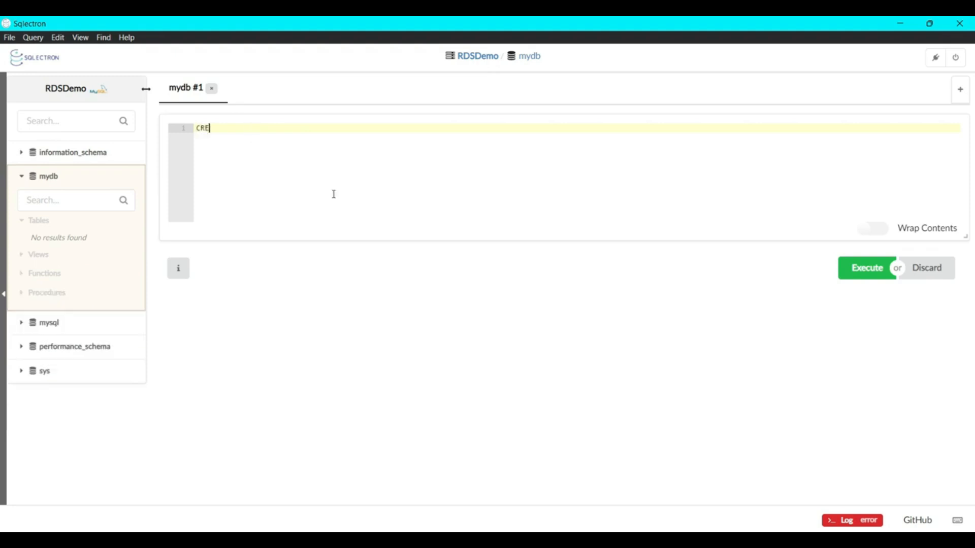
{"action": "type", "text": "ATE TABLE mytable (name var"}
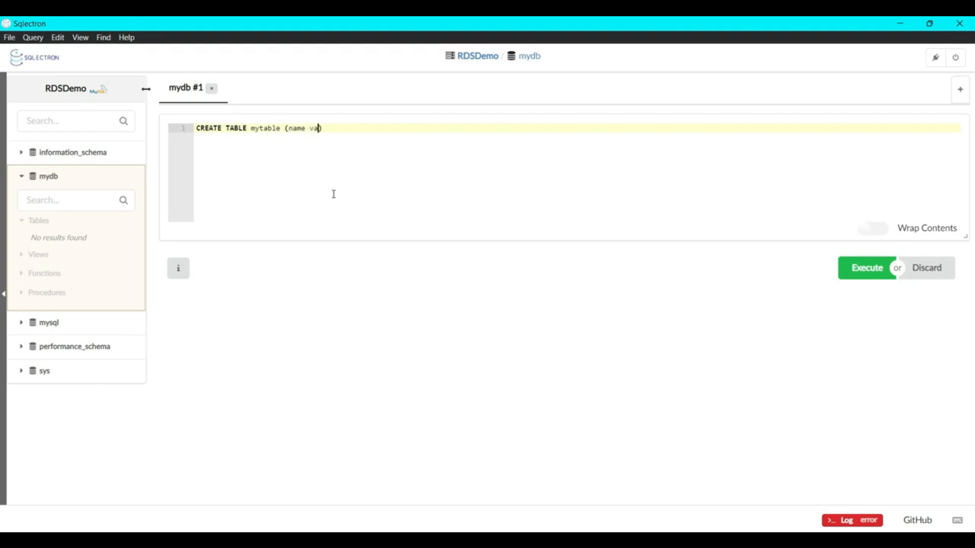
{"action": "type", "text": "char(20),first_name varchar(20"}
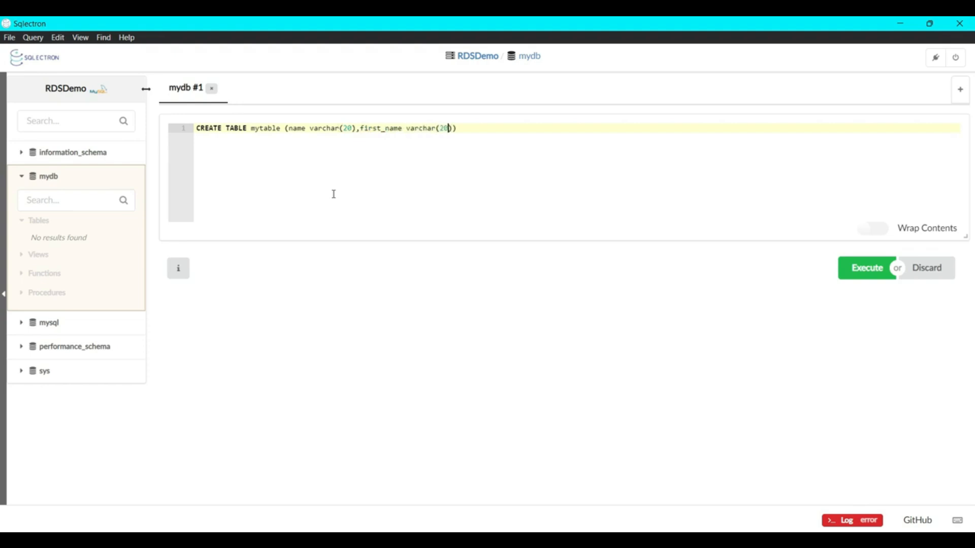
{"action": "type", "text": "));"}
{"action": "left_click", "coordinate": [892, 262]}
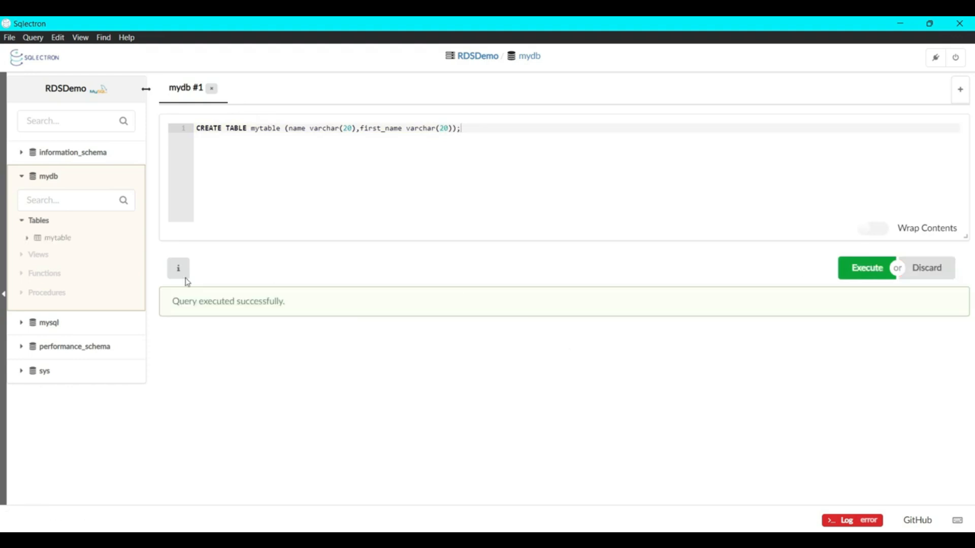
Step: Open mytable's rows and replace the SELECT query with a generated Insert statement for the table
{"action": "left_click", "coordinate": [63, 243]}
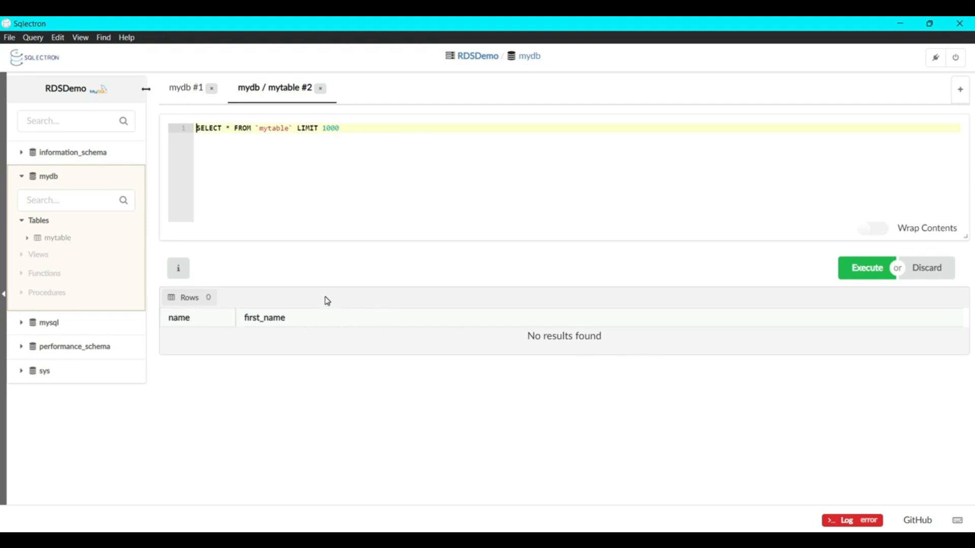
{"action": "right_click", "coordinate": [63, 237]}
{"action": "left_click", "coordinate": [106, 293]}
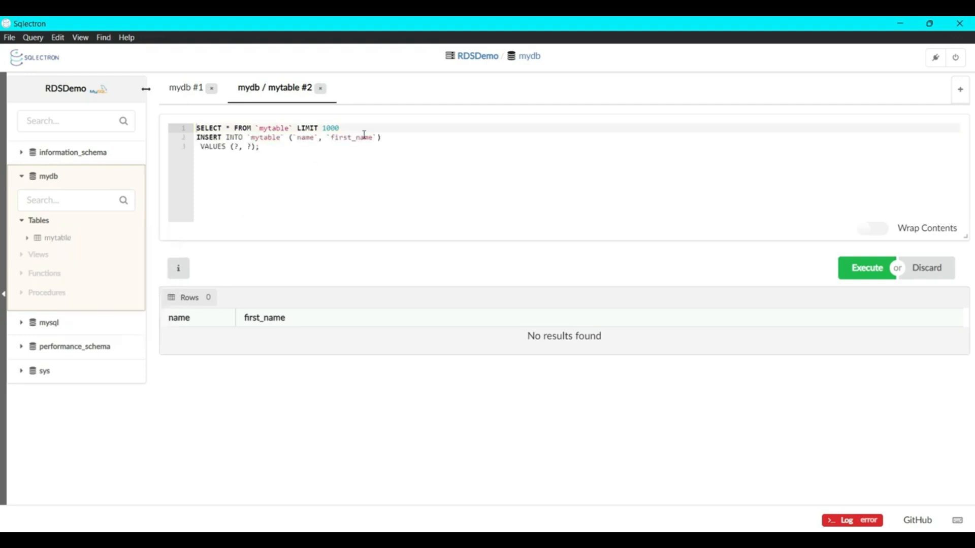
{"action": "left_click_drag", "start_coordinate": [376, 132], "coordinate": [184, 134]}
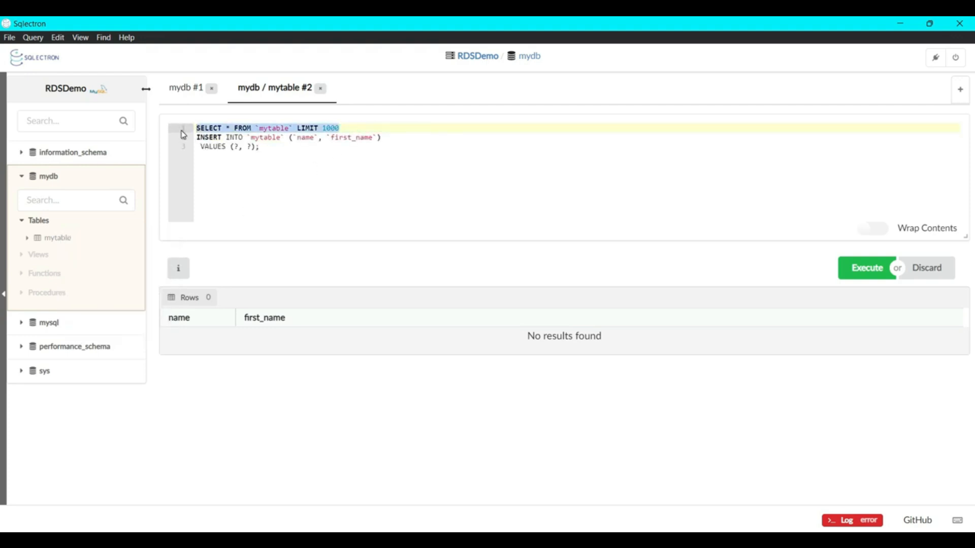
{"action": "key", "text": "BackSpace"}
{"action": "key", "text": "Delete"}
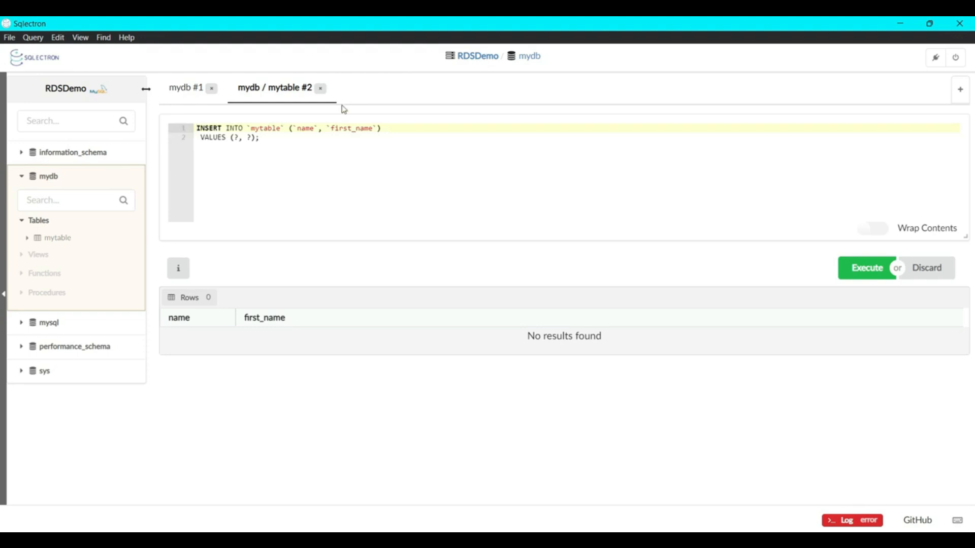
Step: Replace both placeholders in the Insert statement with a single-quoted surname and first name, and execute the query
{"action": "left_click", "coordinate": [254, 138]}
{"action": "key", "text": "Left"}
{"action": "key", "text": "Left"}
{"action": "key", "text": "Left"}
{"action": "key", "text": "Left"}
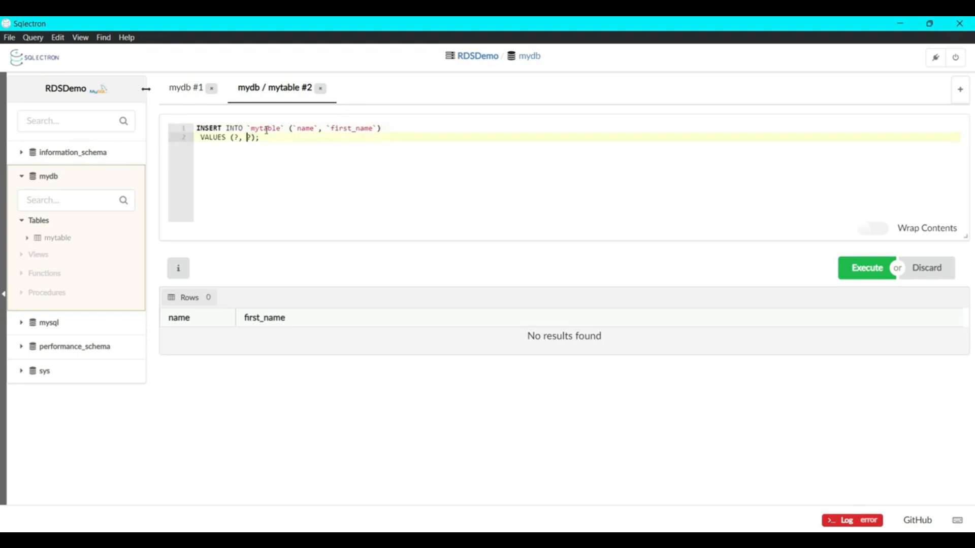
{"action": "key", "text": "Right"}
{"action": "key", "text": "BackSpace"}
{"action": "type", "text": "Maarek"}
{"action": "key", "text": "Right"}
{"action": "key", "text": "Right"}
{"action": "key", "text": "Right"}
{"action": "key", "text": "BackSpace"}
{"action": "type", "text": "Staphen"}
{"action": "type", "text": "\""}
{"action": "key", "text": "Left"}
{"action": "key", "text": "Left"}
{"action": "key", "text": "Left"}
{"action": "key", "text": "Left"}
{"action": "key", "text": "Left"}
{"action": "key", "text": "Left"}
{"action": "key", "text": "Left"}
{"action": "key", "text": "Left"}
{"action": "key", "text": "Left"}
{"action": "type", "text": "'"}
{"action": "key", "text": "Left"}
{"action": "key", "text": "Left"}
{"action": "key", "text": "Left"}
{"action": "type", "text": "'"}
{"action": "key", "text": "Left"}
{"action": "key", "text": "Left"}
{"action": "key", "text": "Left"}
{"action": "key", "text": "Left"}
{"action": "key", "text": "Left"}
{"action": "key", "text": "Left"}
{"action": "key", "text": "Left"}
{"action": "type", "text": "'"}
{"action": "left_click", "coordinate": [845, 268]}
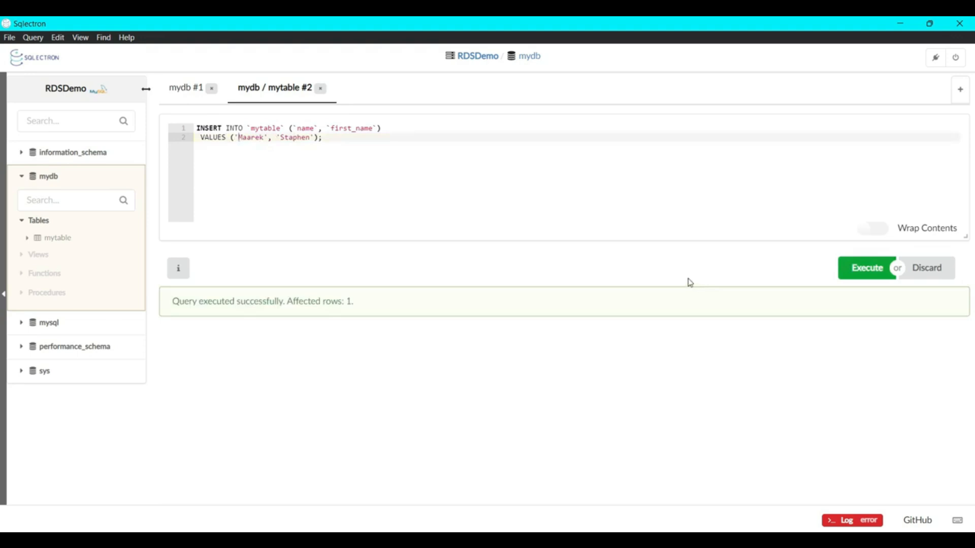
Step: Select mytable's rows with the default row limit and review the inserted record
{"action": "right_click", "coordinate": [59, 240]}
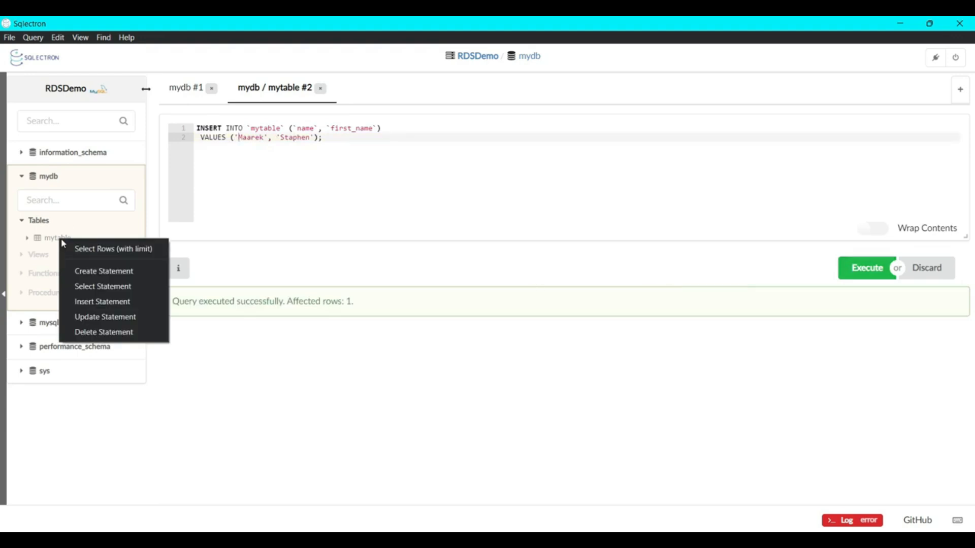
{"action": "left_click", "coordinate": [111, 253]}
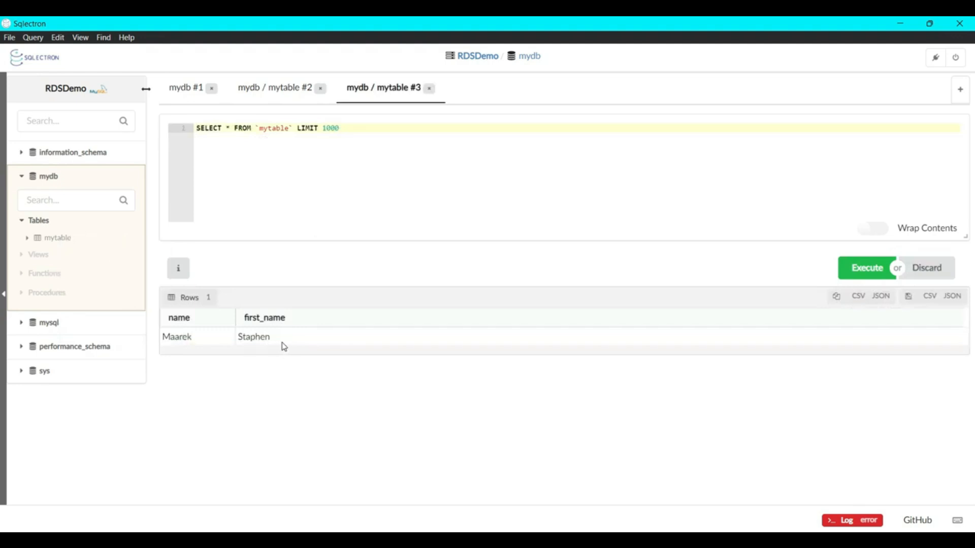
{"action": "left_click_drag", "start_coordinate": [281, 343], "coordinate": [129, 336]}
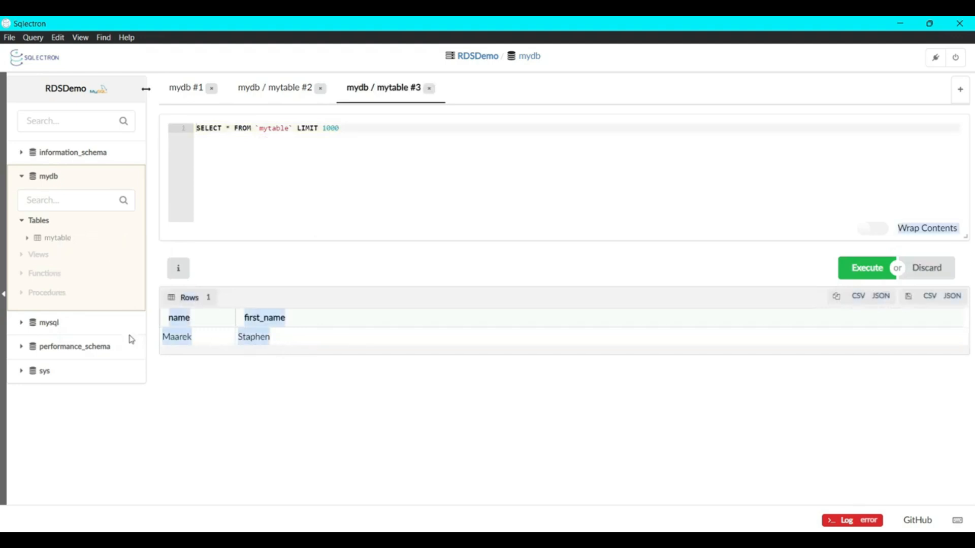
{"action": "left_click", "coordinate": [249, 390]}
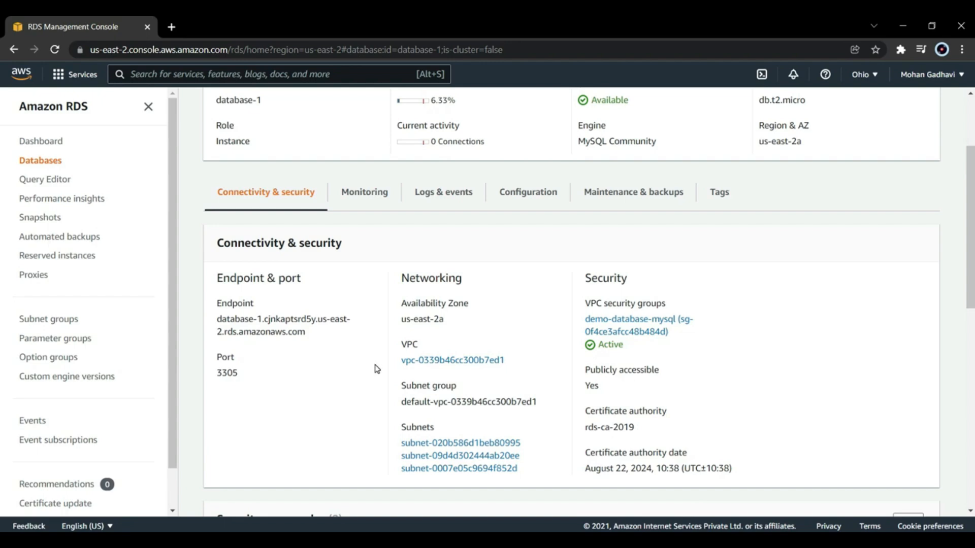
Step: In the Amazon RDS console, examine database-1's read replica creation options for instance class, Multi-AZ deployment and storage type, then cancel without creating the replica
{"action": "scroll", "coordinate": [376, 369], "scroll_direction": "up", "scroll_amount": 3}
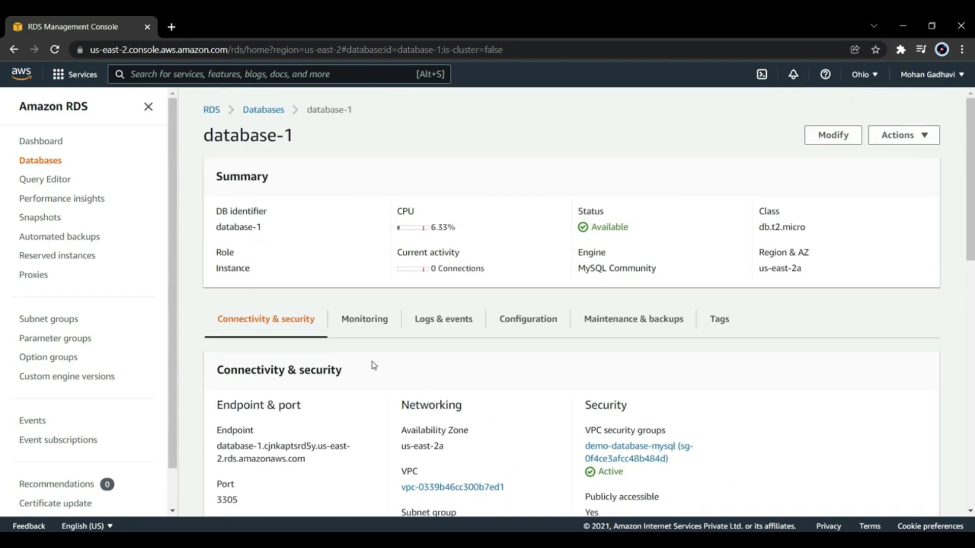
{"action": "left_click", "coordinate": [912, 145]}
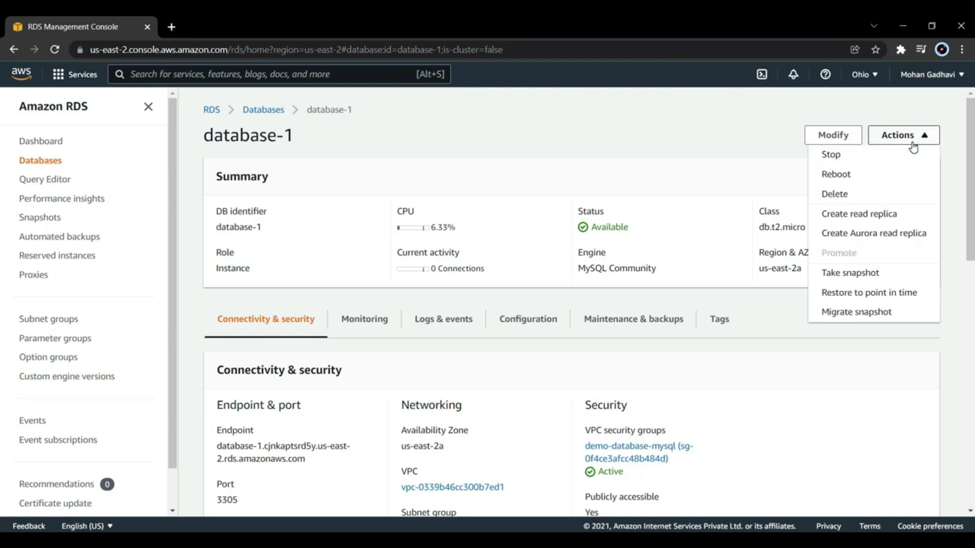
{"action": "left_click", "coordinate": [857, 214]}
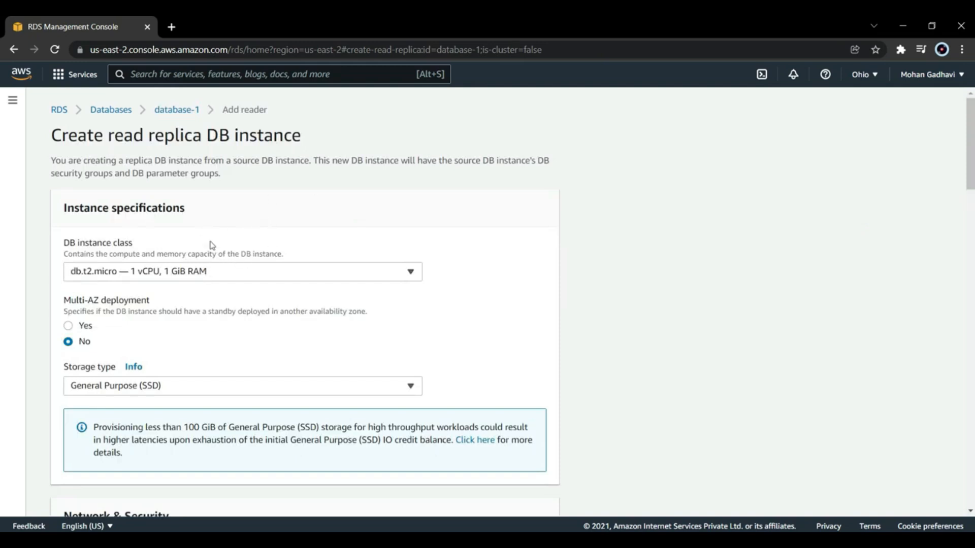
{"action": "left_click", "coordinate": [221, 270]}
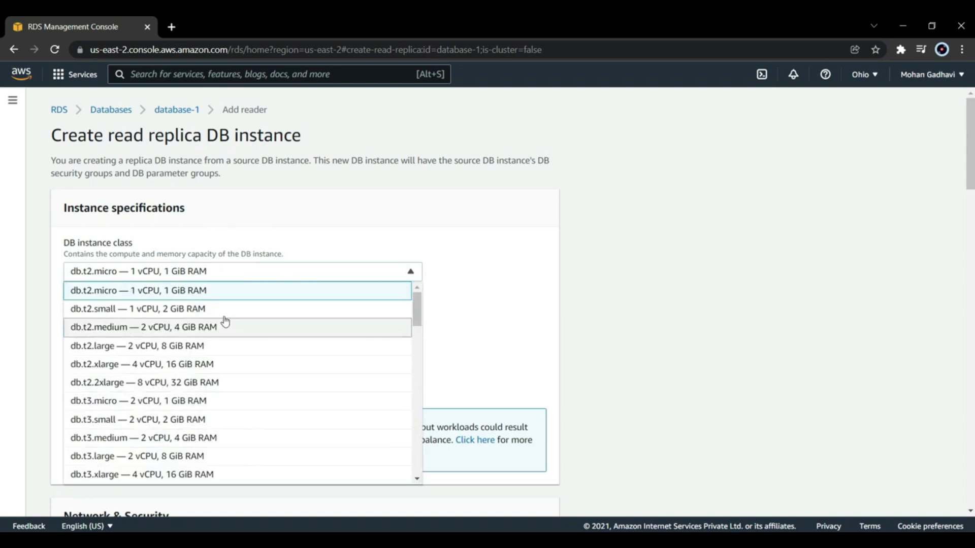
{"action": "left_click", "coordinate": [224, 275]}
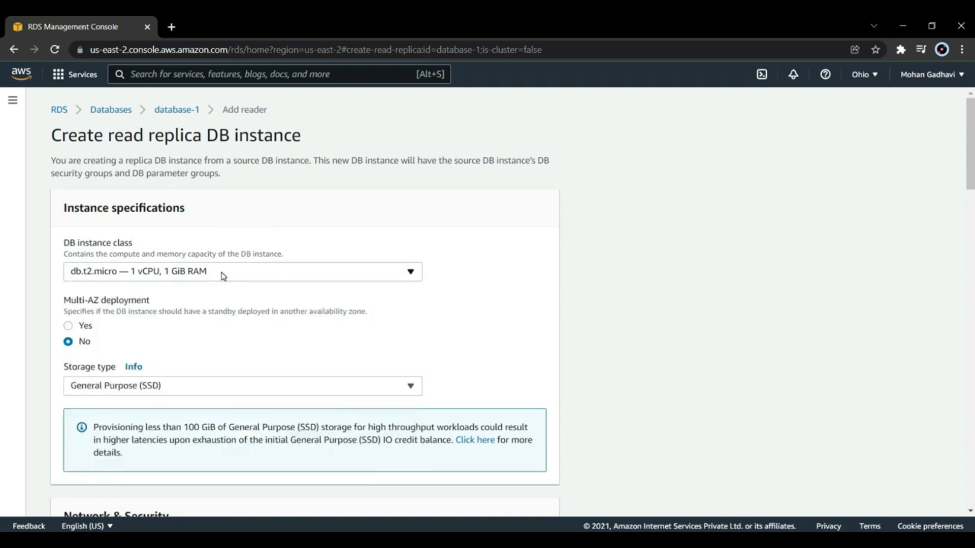
{"action": "left_click", "coordinate": [70, 327]}
{"action": "left_click", "coordinate": [71, 341]}
{"action": "scroll", "coordinate": [223, 326], "scroll_direction": "down", "scroll_amount": 1}
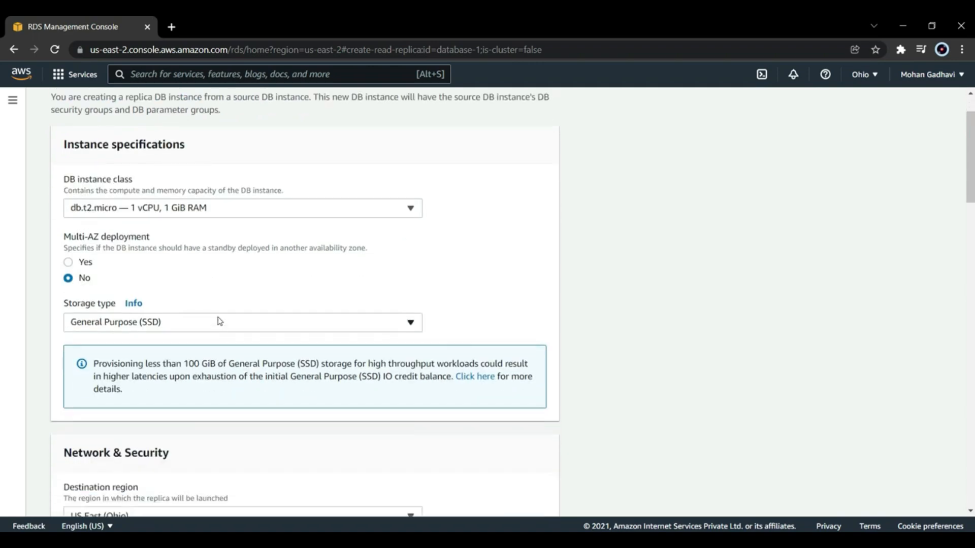
{"action": "left_click", "coordinate": [219, 325]}
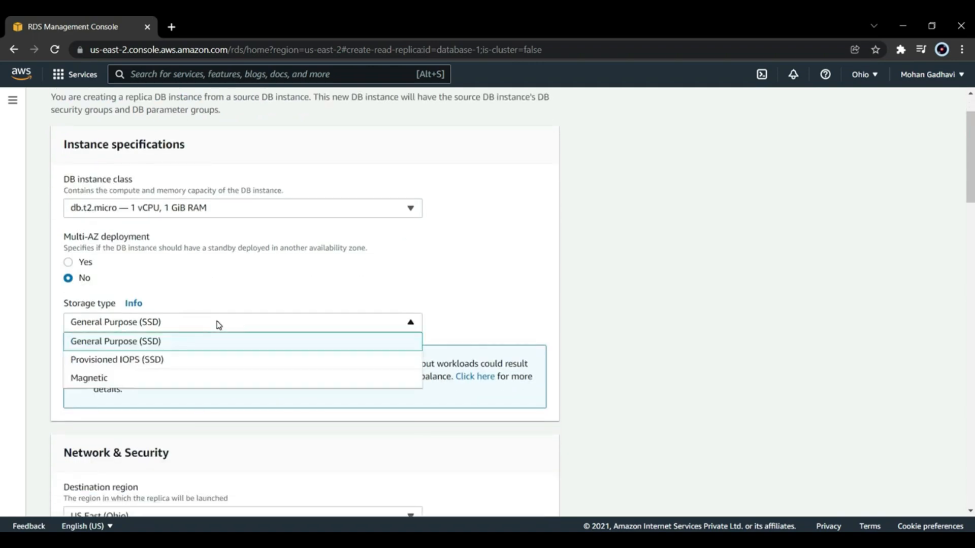
{"action": "left_click", "coordinate": [218, 325]}
{"action": "scroll", "coordinate": [217, 317], "scroll_direction": "down", "scroll_amount": 1}
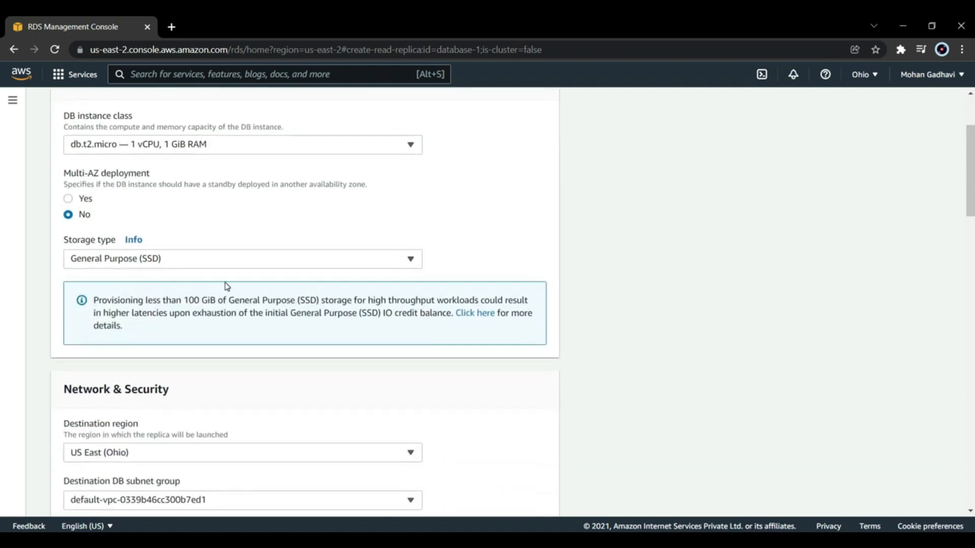
{"action": "scroll", "coordinate": [227, 285], "scroll_direction": "down", "scroll_amount": 15}
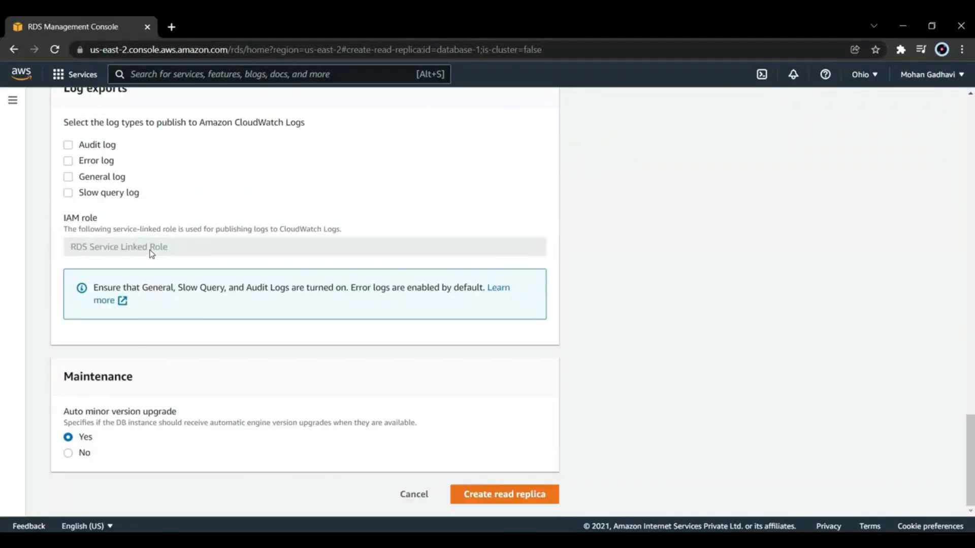
{"action": "left_click", "coordinate": [408, 496]}
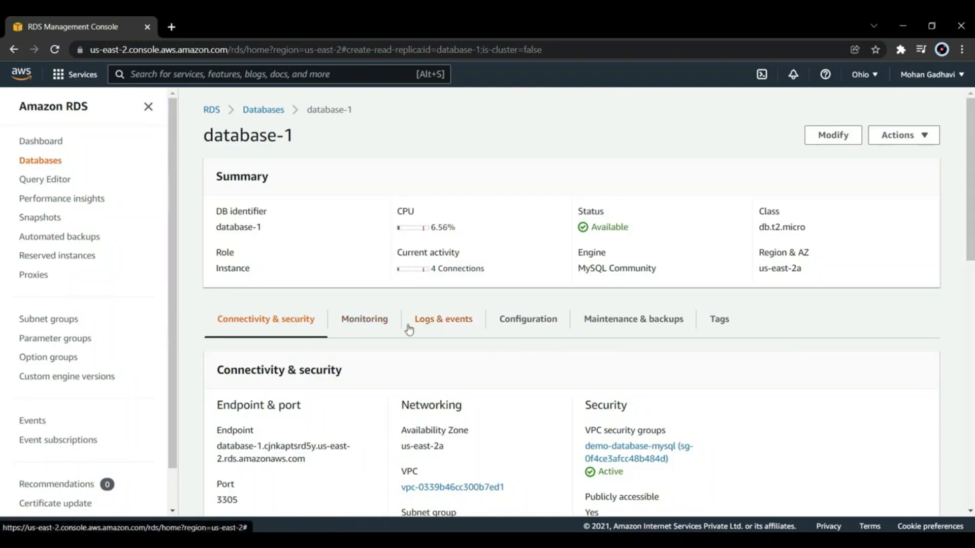
Step: Examine database-1's CloudWatch monitoring charts, including CPU utilization and DB connections
{"action": "left_click", "coordinate": [364, 319]}
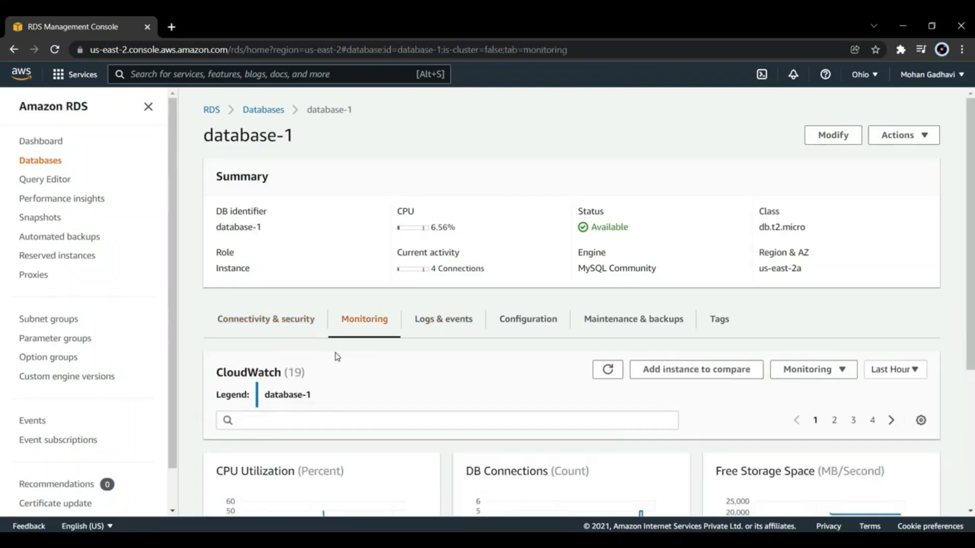
{"action": "scroll", "coordinate": [334, 352], "scroll_direction": "down", "scroll_amount": 3}
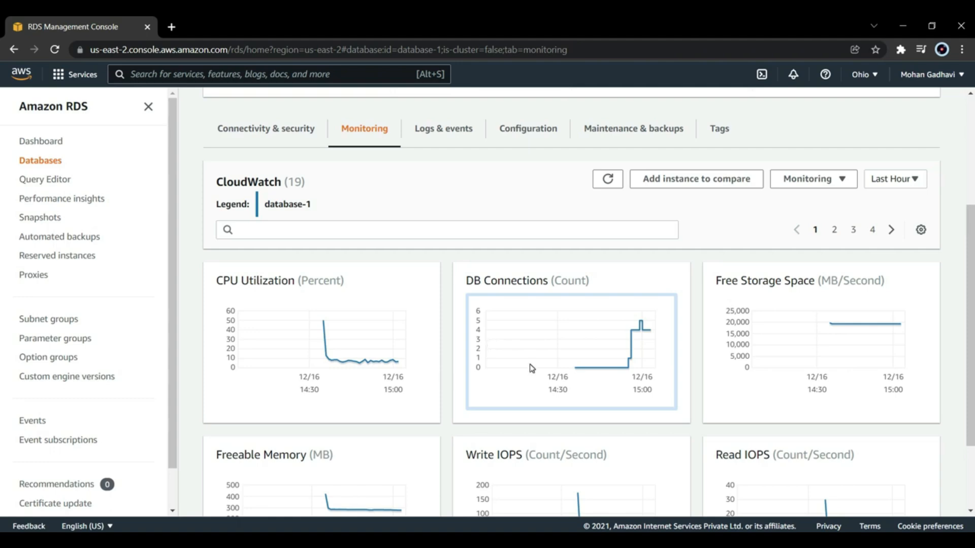
{"action": "scroll", "coordinate": [533, 369], "scroll_direction": "up", "scroll_amount": 4}
Step: Modify database-1 from the databases list to disable deletion protection, applying the modification immediately
{"action": "left_click", "coordinate": [257, 112]}
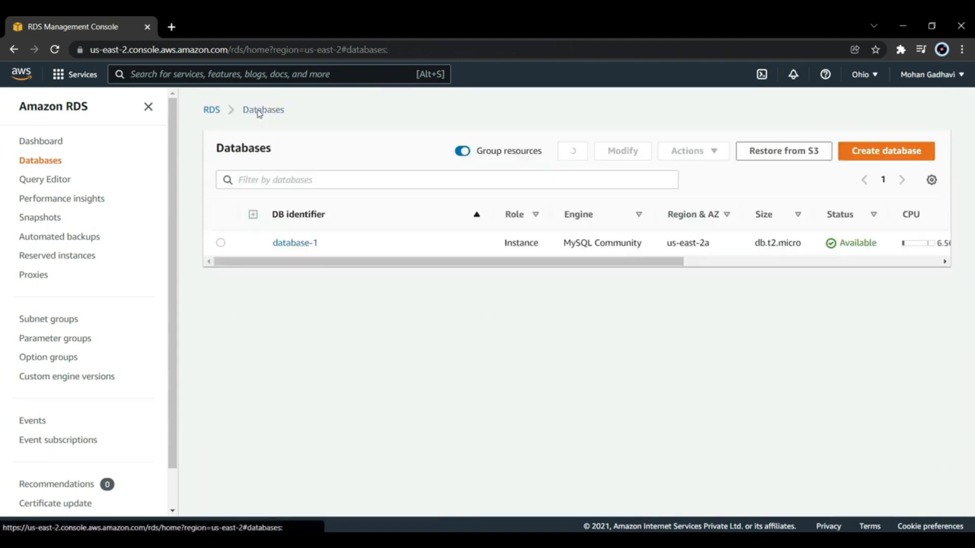
{"action": "left_click", "coordinate": [221, 243]}
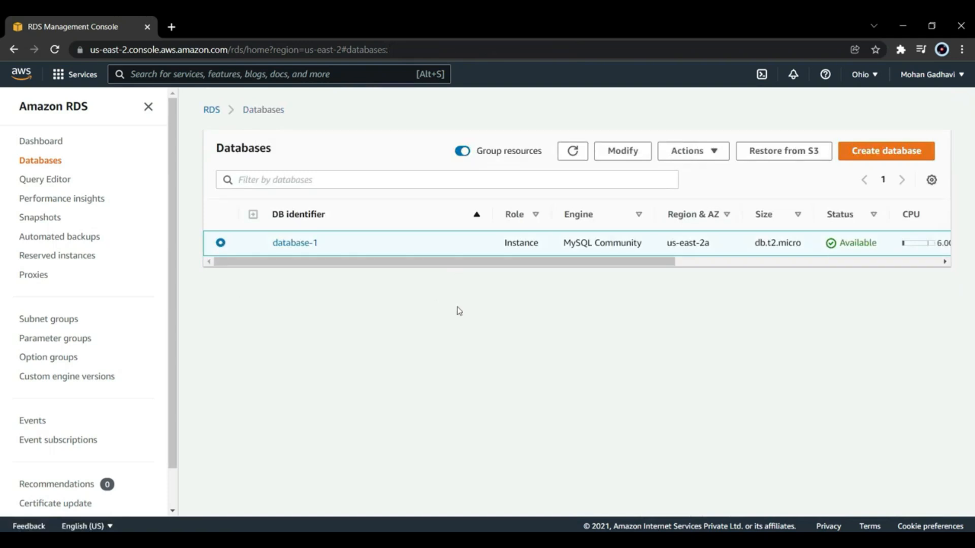
{"action": "left_click", "coordinate": [686, 152]}
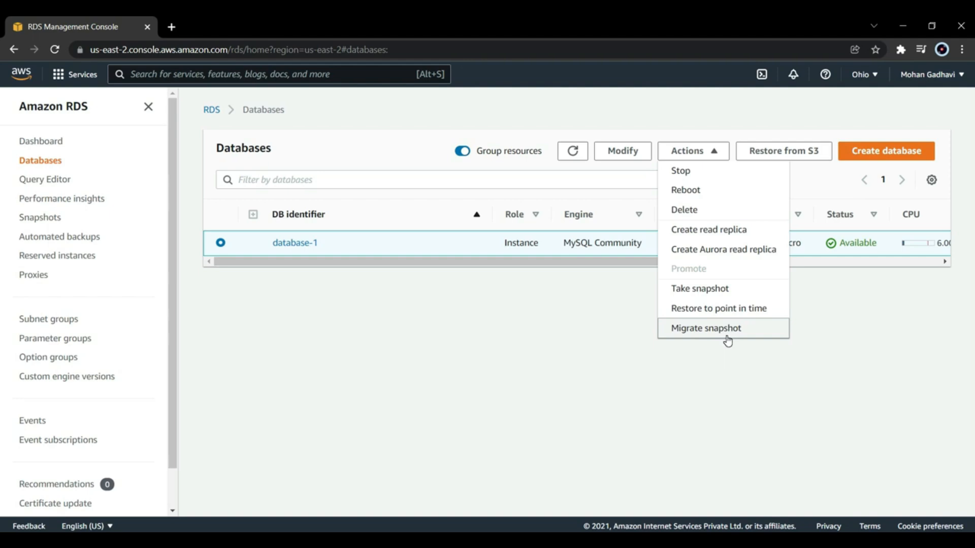
{"action": "left_click", "coordinate": [627, 151]}
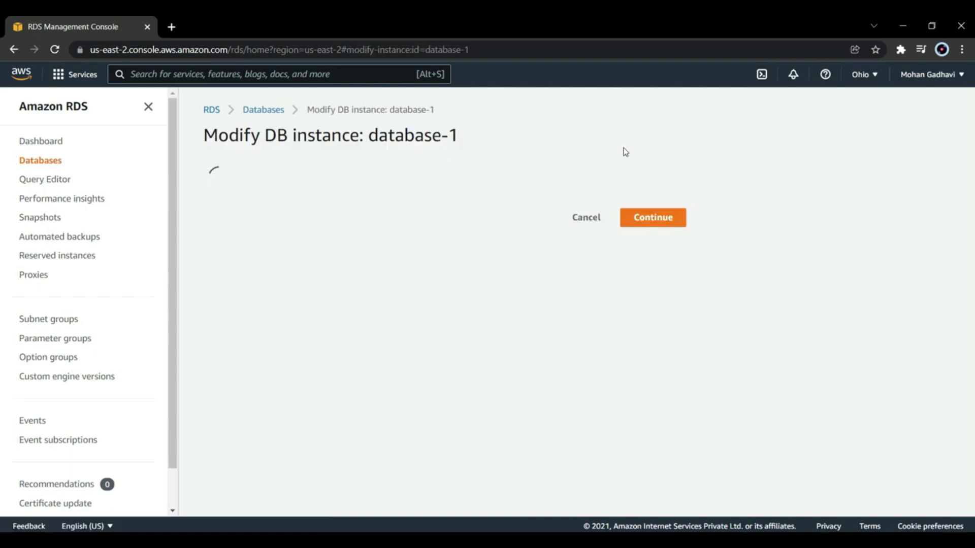
{"action": "scroll", "coordinate": [535, 300], "scroll_direction": "down", "scroll_amount": 20}
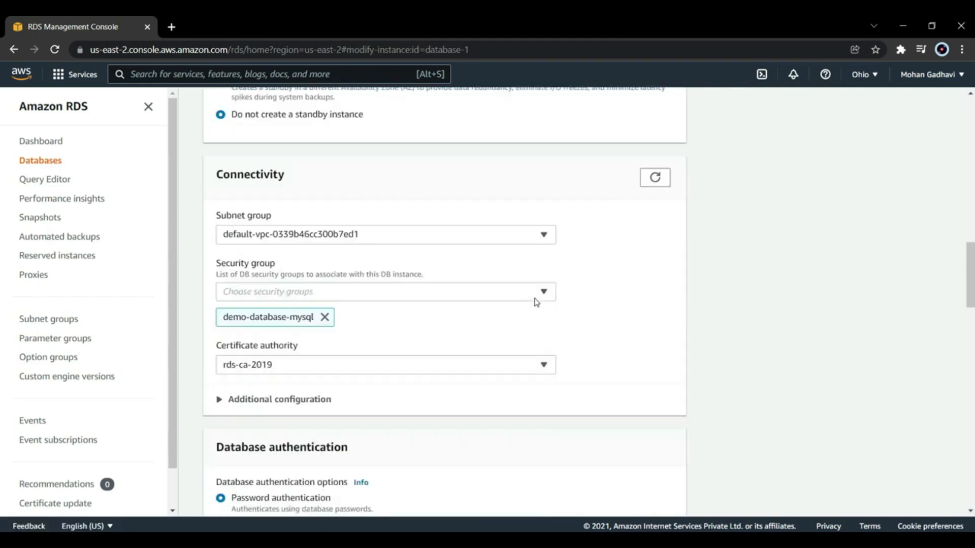
{"action": "scroll", "coordinate": [536, 302], "scroll_direction": "down", "scroll_amount": 15}
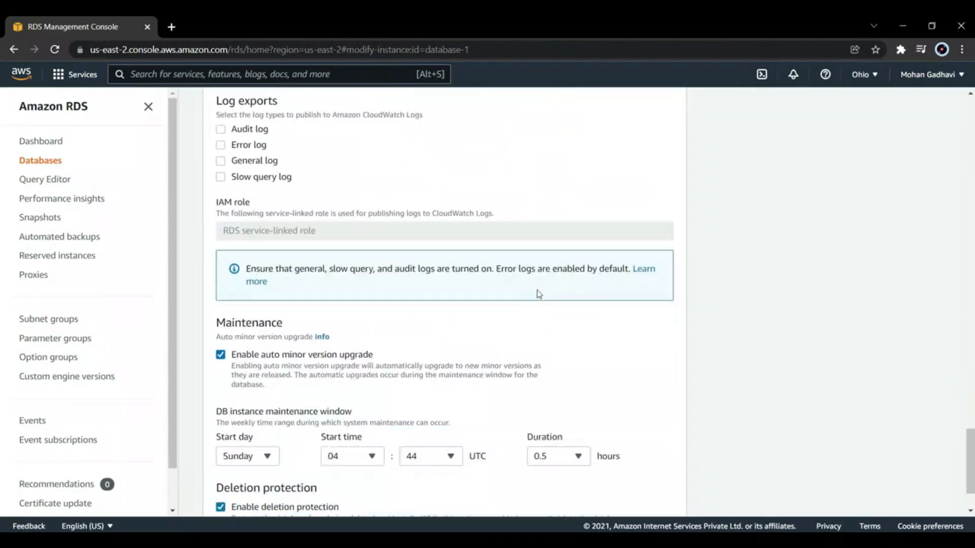
{"action": "scroll", "coordinate": [539, 295], "scroll_direction": "down", "scroll_amount": 2}
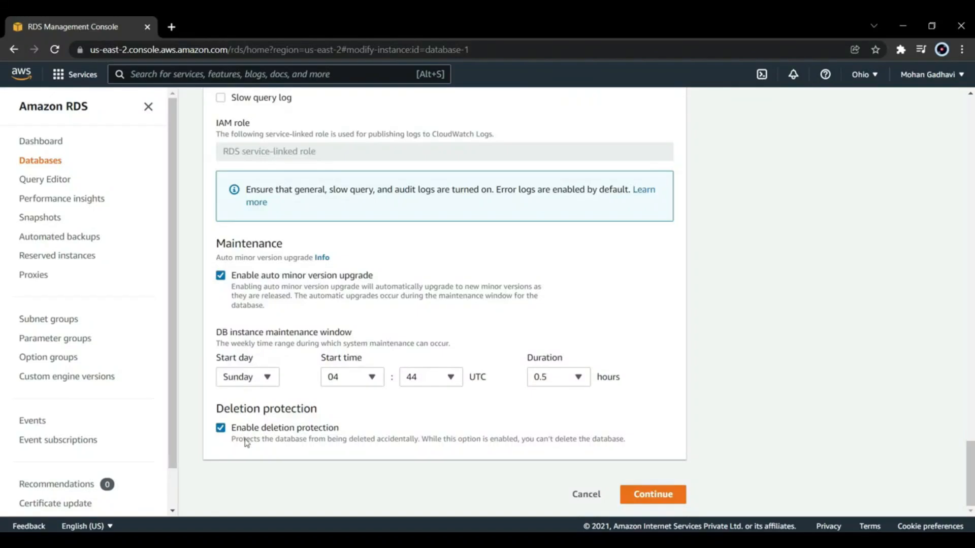
{"action": "left_click", "coordinate": [222, 428]}
{"action": "left_click", "coordinate": [668, 490]}
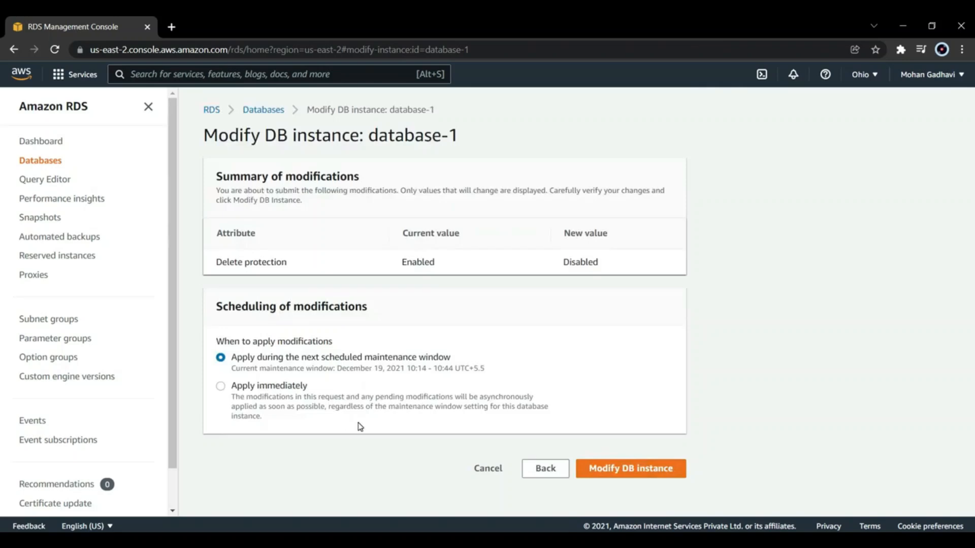
{"action": "left_click", "coordinate": [221, 388]}
{"action": "left_click", "coordinate": [625, 467]}
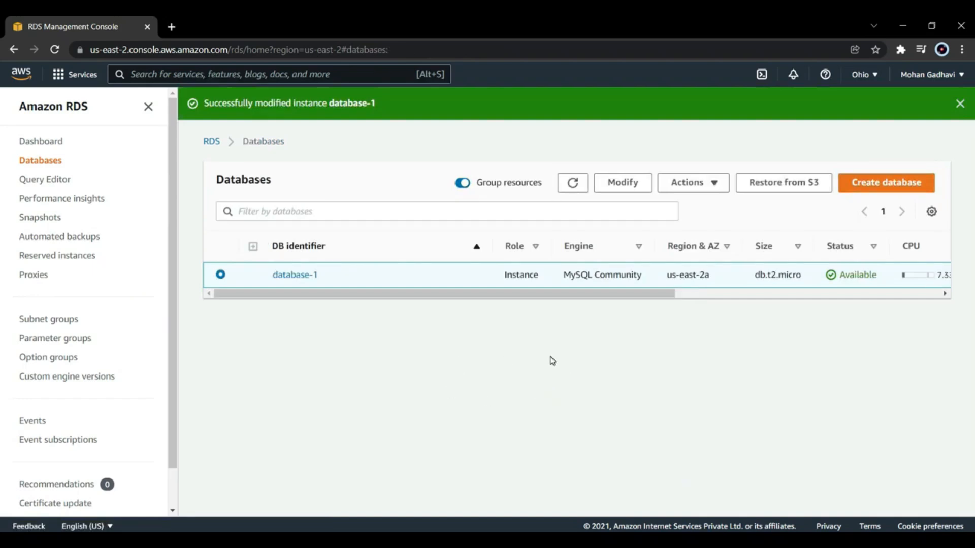
Step: Delete database-1 without a final snapshot, acknowledging the loss of automated backups and confirming with "delete me"
{"action": "left_click", "coordinate": [694, 186]}
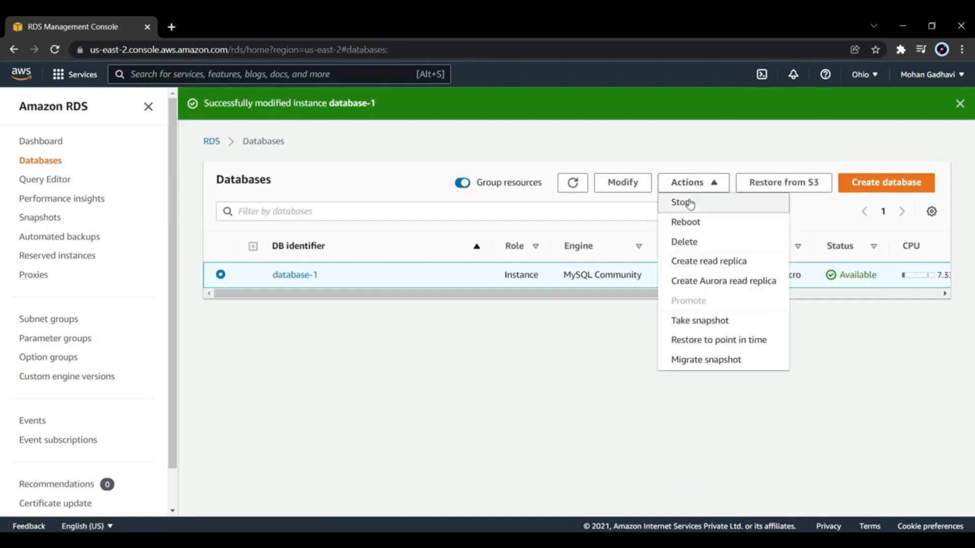
{"action": "left_click", "coordinate": [687, 246]}
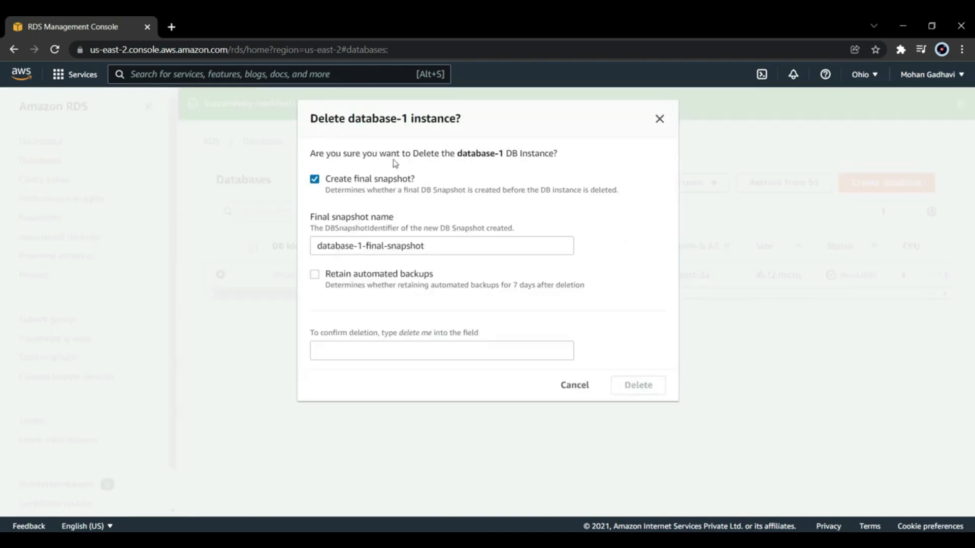
{"action": "left_click", "coordinate": [314, 181]}
{"action": "left_click", "coordinate": [354, 328]}
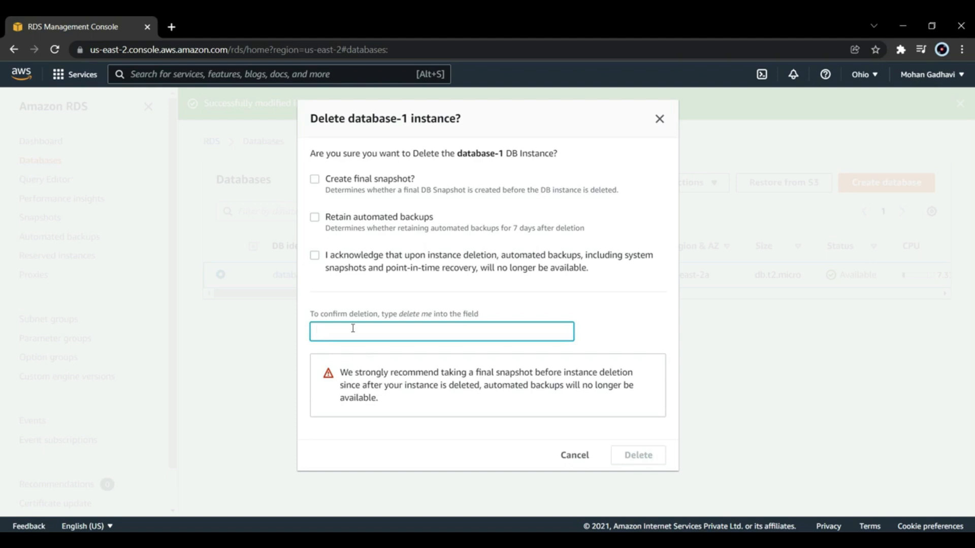
{"action": "type", "text": "delete me"}
{"action": "left_click", "coordinate": [314, 256]}
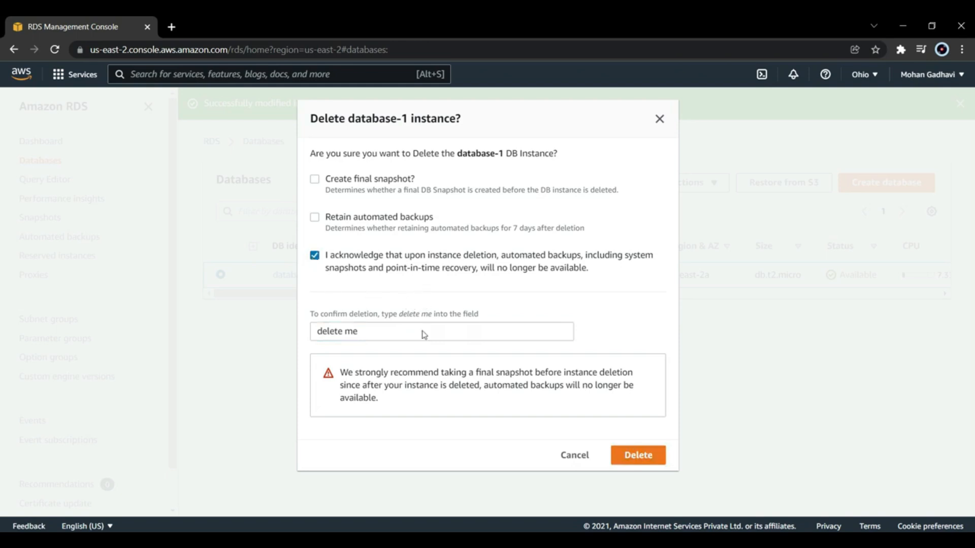
{"action": "left_click", "coordinate": [643, 456]}
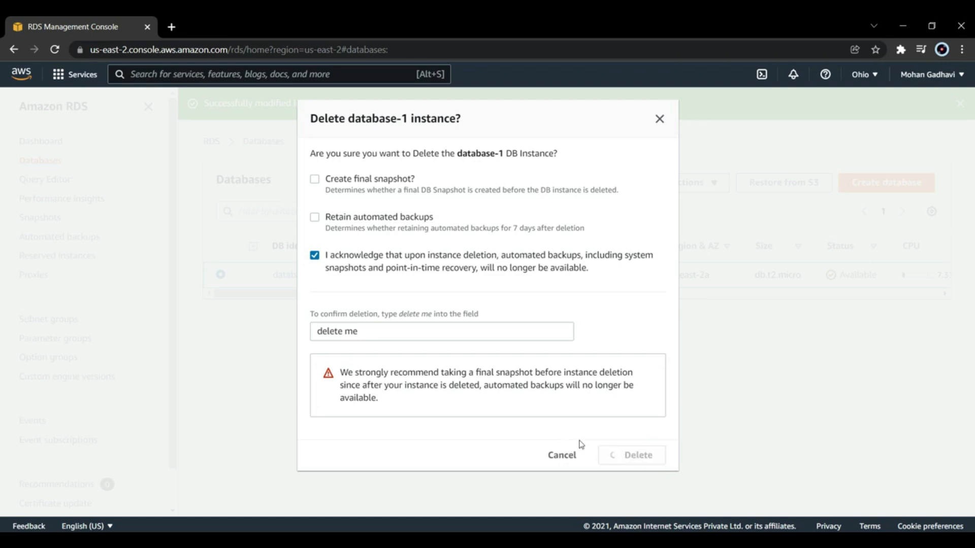